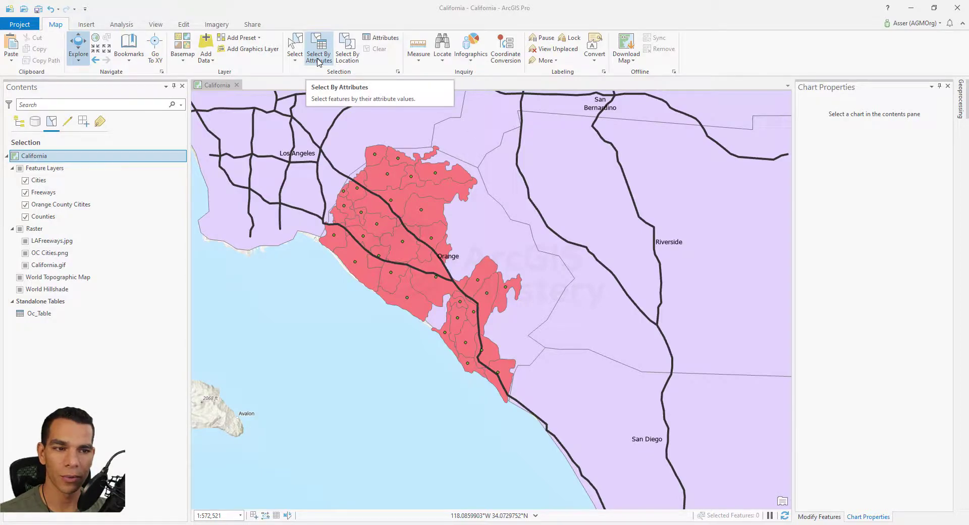
# - Open the Select By Location tool from the Map tab's Selection group
pyautogui.click(352, 60)
# - Move the dialog aside and set Input Features to Orange County Citites, keeping Intersect
pyautogui.moveTo(473, 144); pyautogui.dragTo(639, 145)
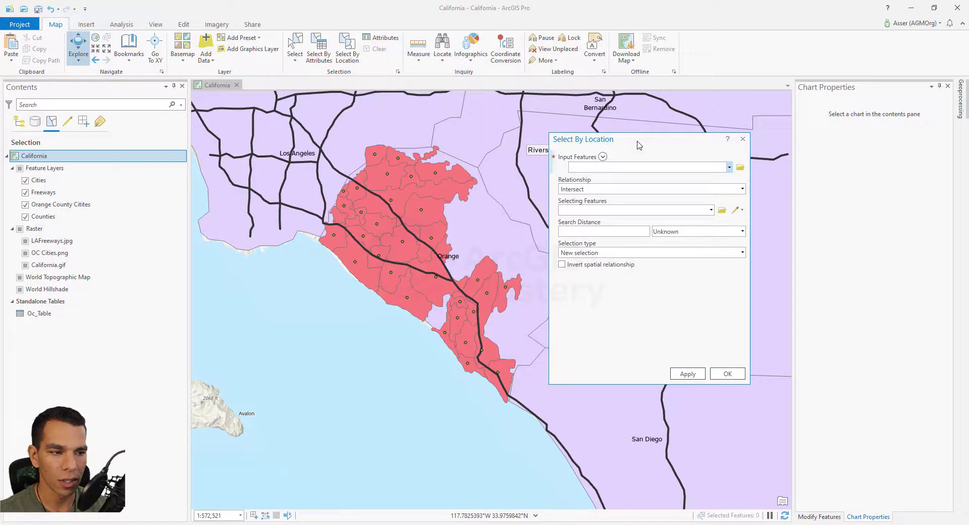
pyautogui.click(730, 168)
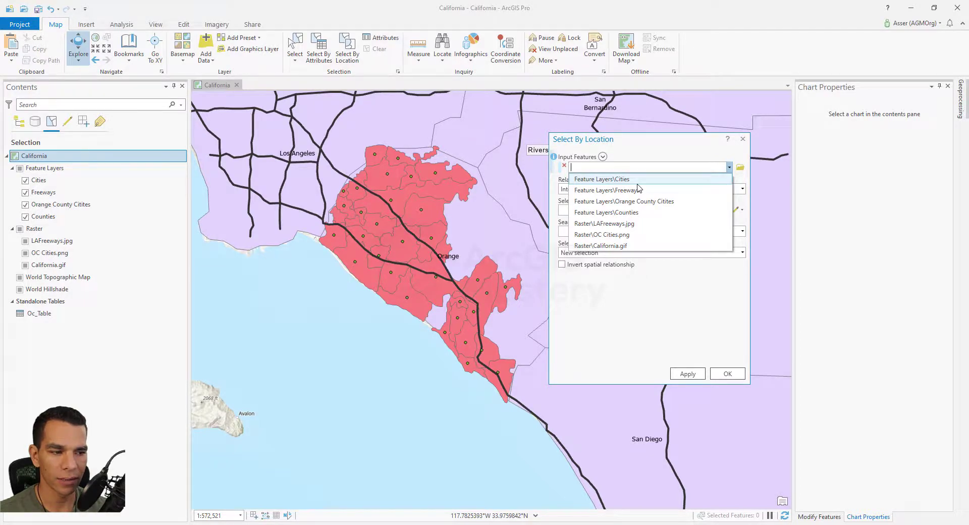
pyautogui.click(639, 201)
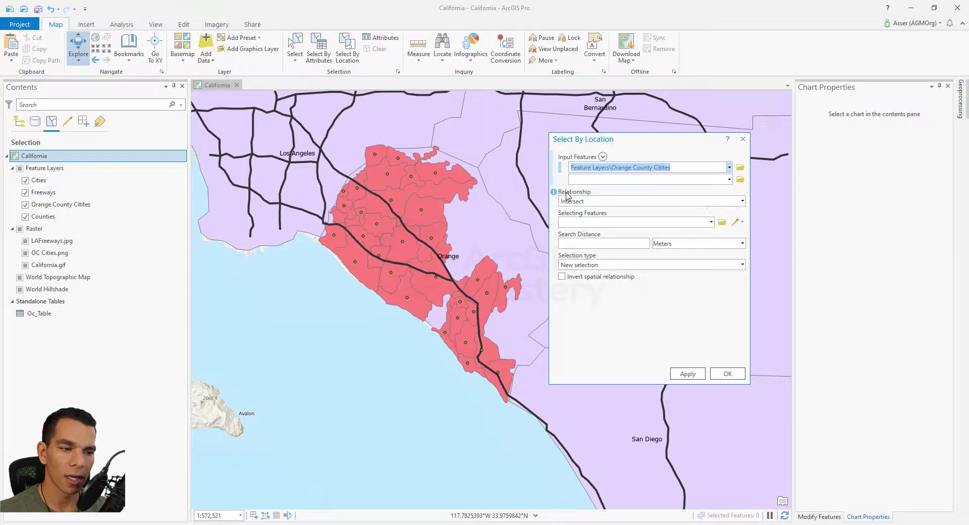
pyautogui.click(741, 201)
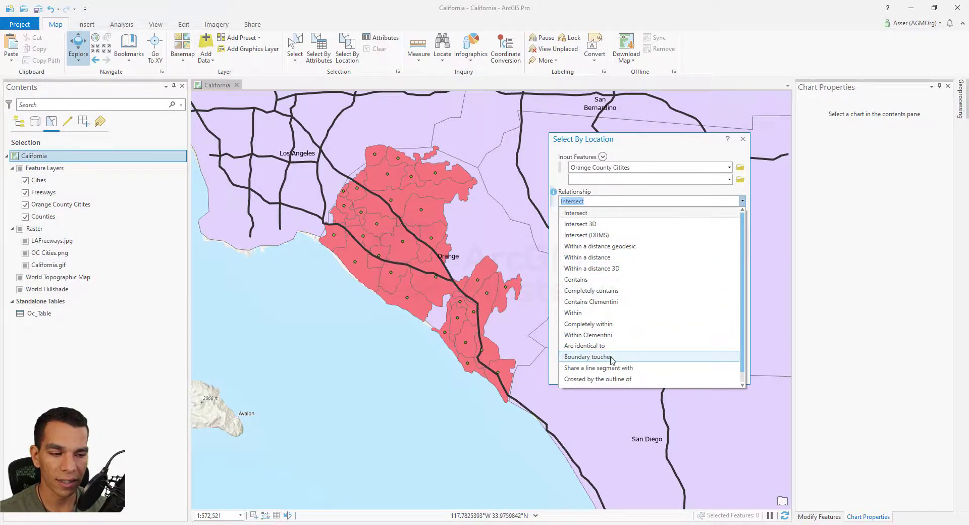
pyautogui.scroll(-1, 651, 334)
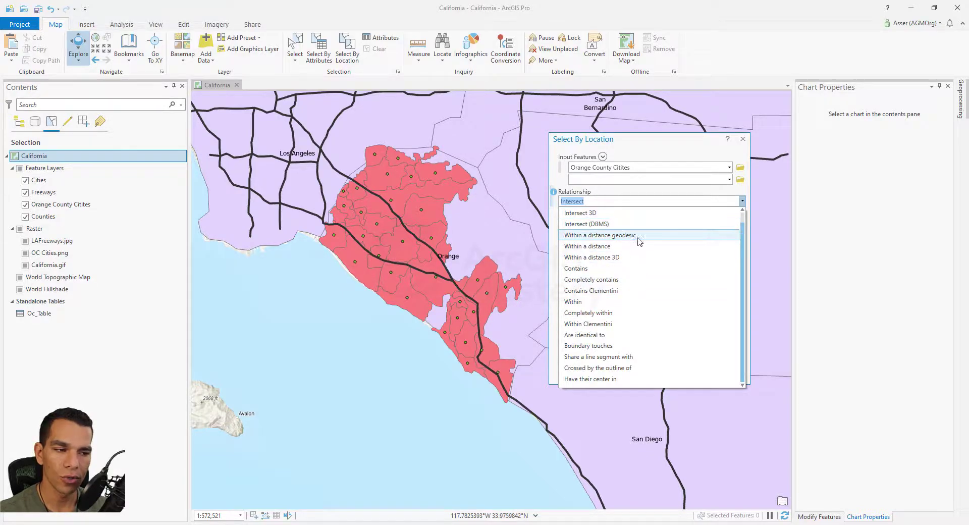
pyautogui.scroll(1, 638, 257)
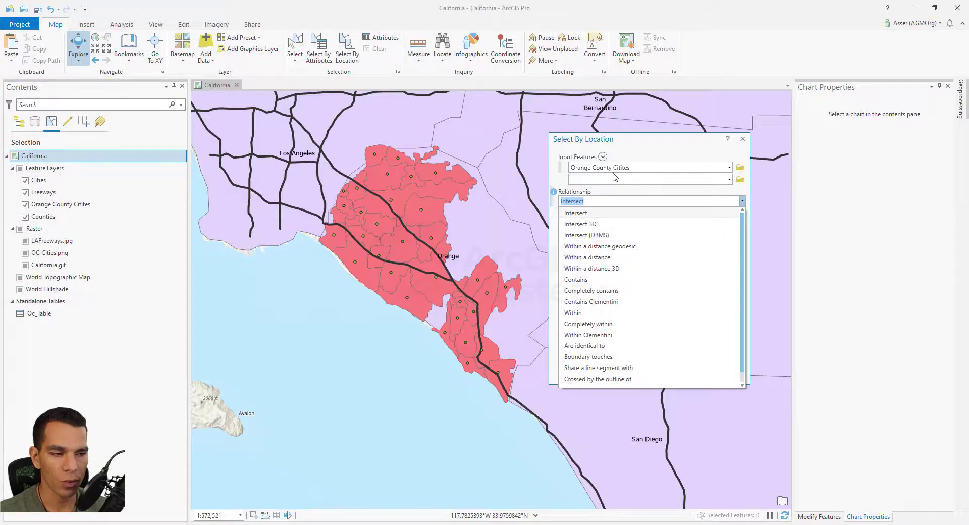
pyautogui.click(585, 213)
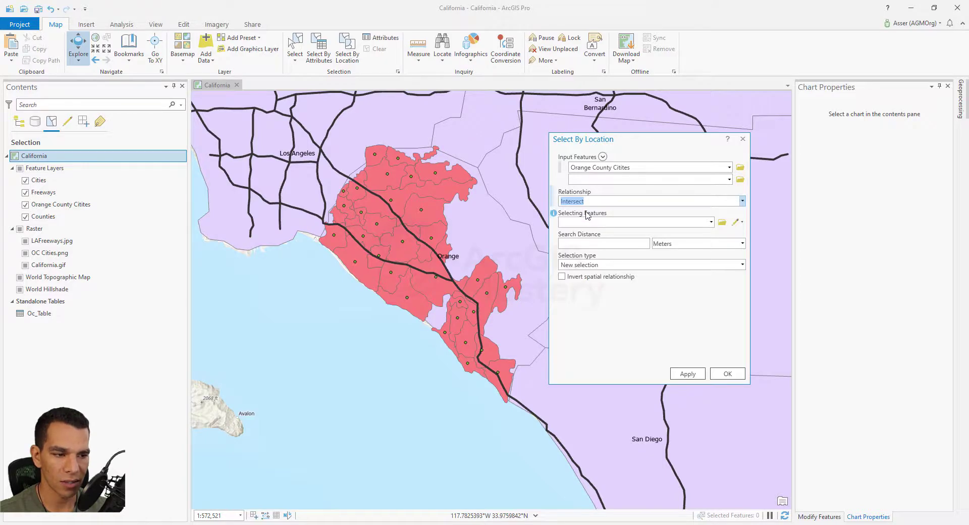
# - Use Freeways as selecting features and apply, selecting 18 intersecting Orange County cities
pyautogui.click(712, 223)
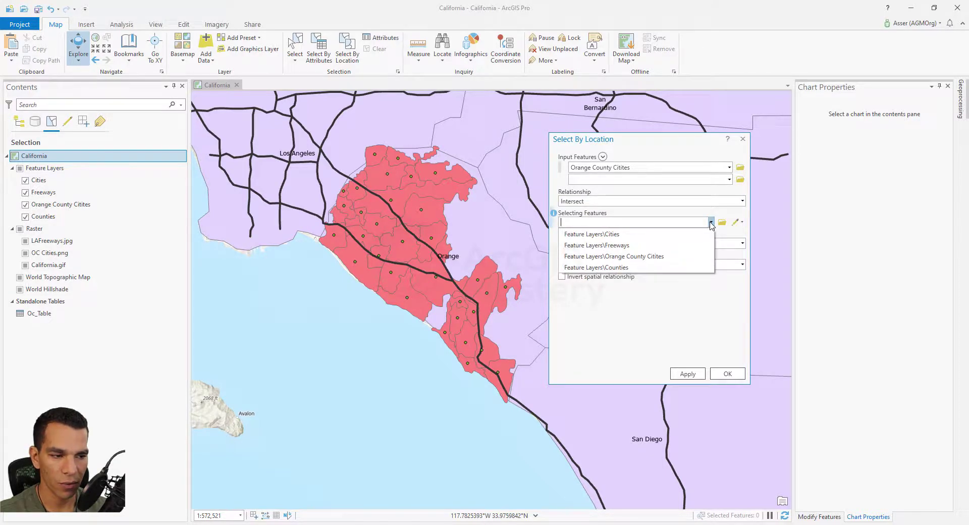
pyautogui.click(639, 248)
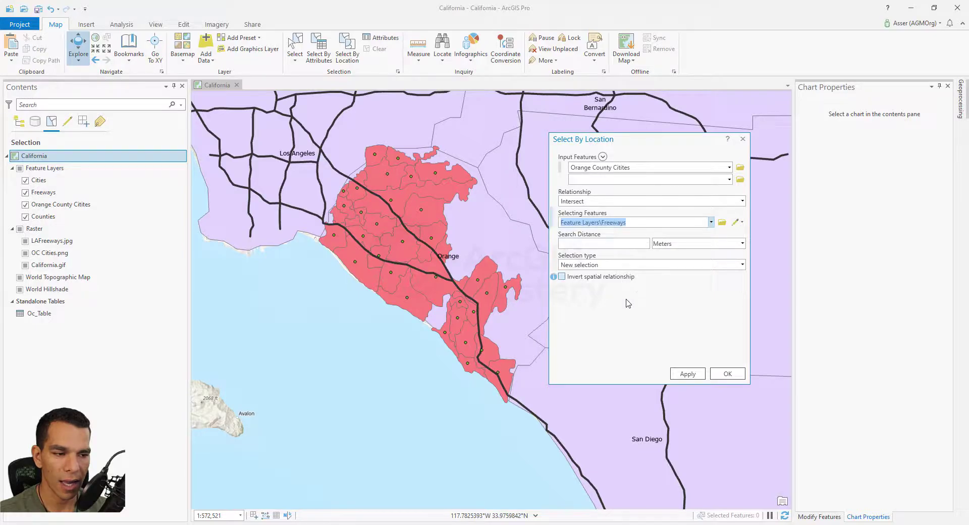
pyautogui.click(685, 374)
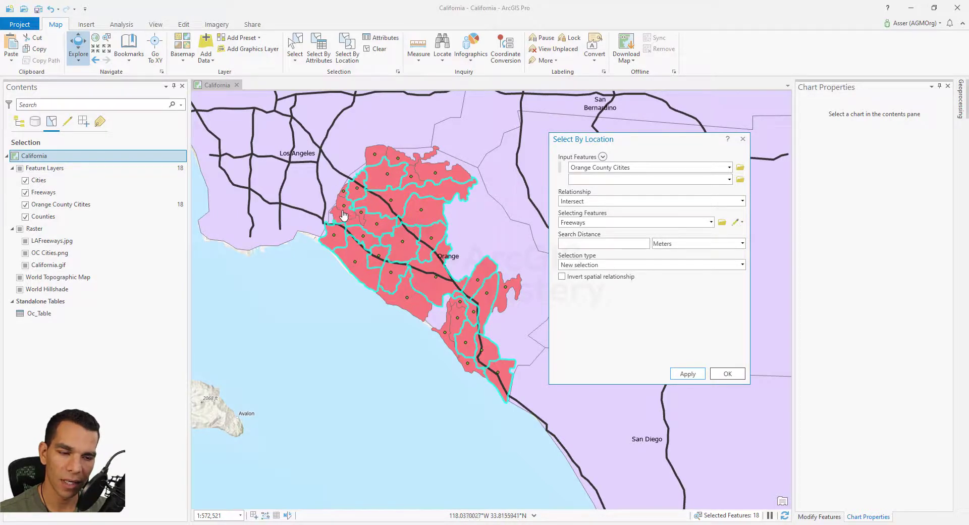
pyautogui.scroll(5, 343, 216)
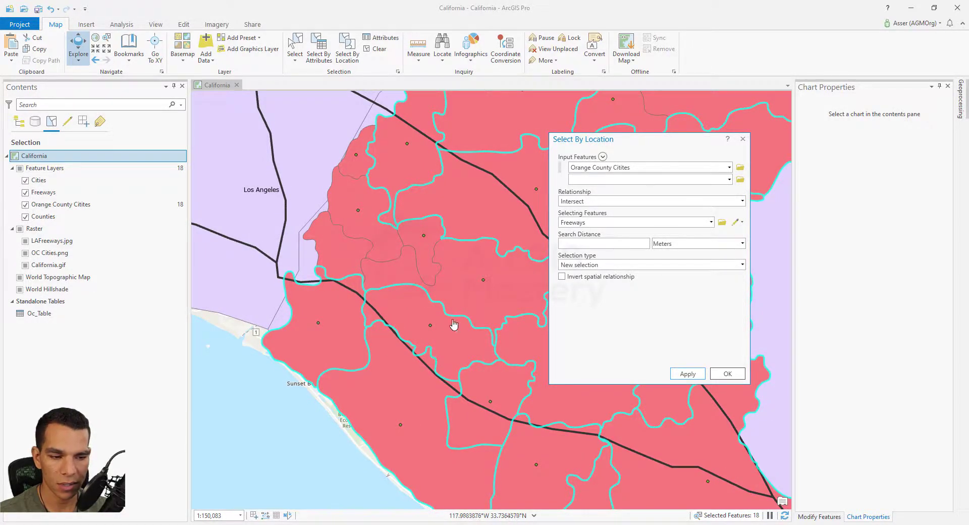
pyautogui.scroll(-3, 460, 314)
pyautogui.scroll(-2, 464, 317)
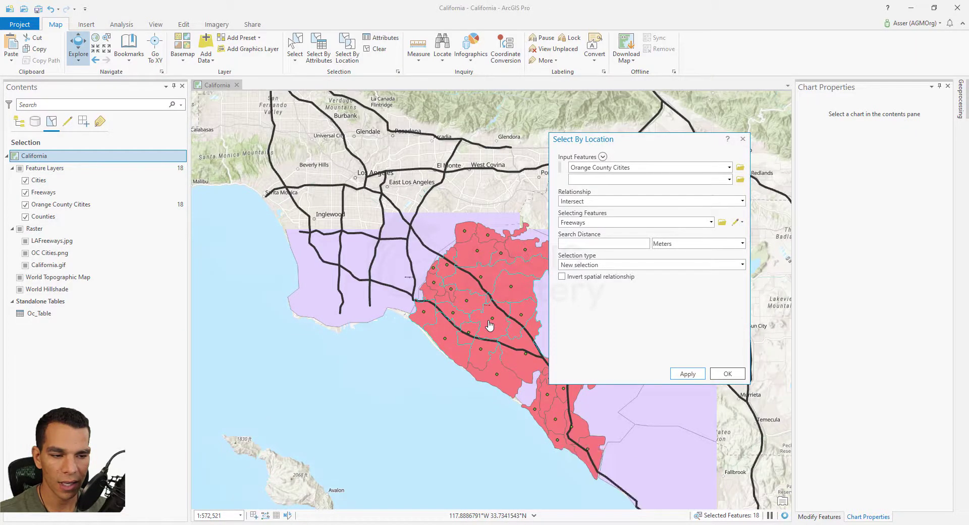
pyautogui.moveTo(381, 263); pyautogui.dragTo(305, 230)
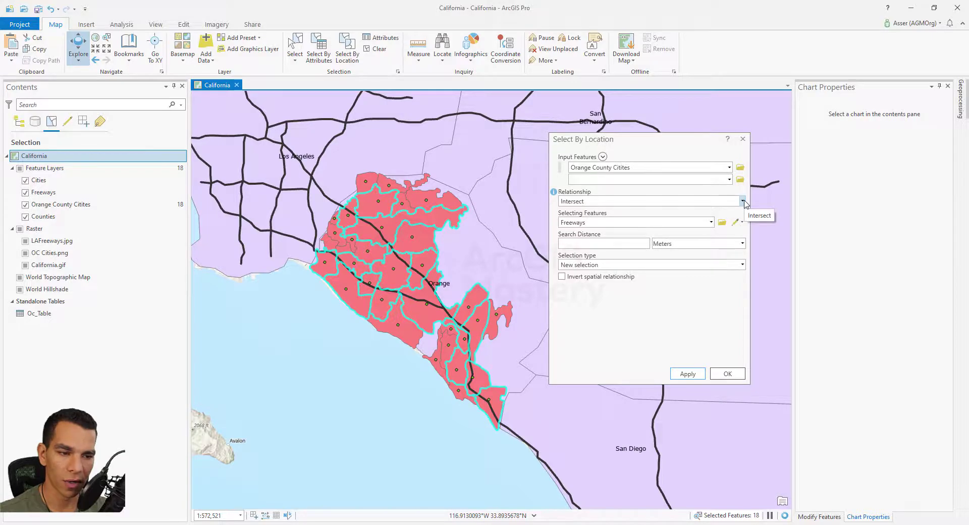
# - Add Counties as a second input, apply to select 5 more counties, then remove Counties
pyautogui.click(730, 180)
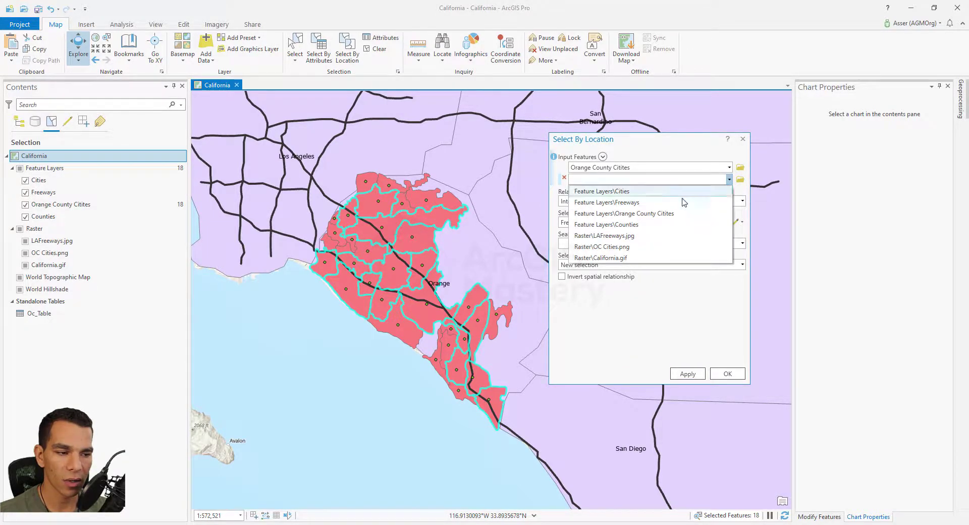
pyautogui.click(640, 226)
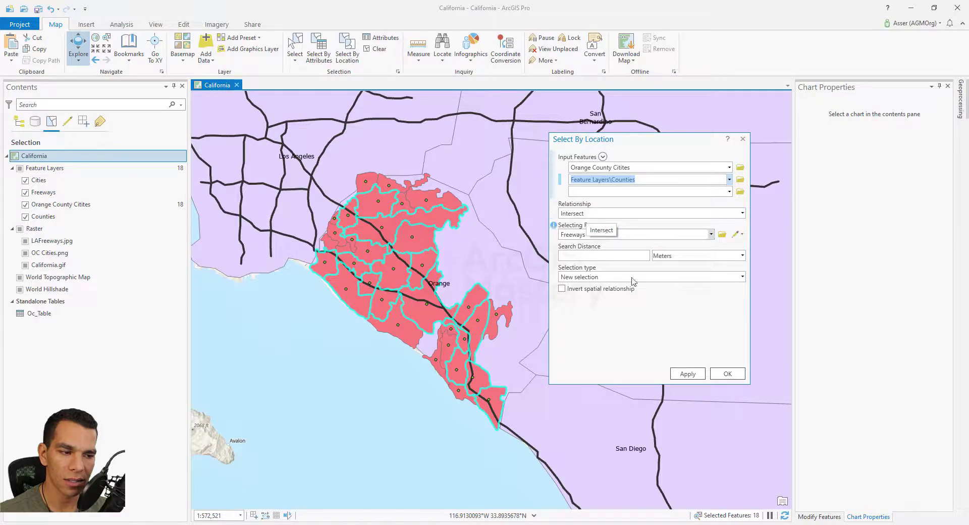
pyautogui.click(688, 374)
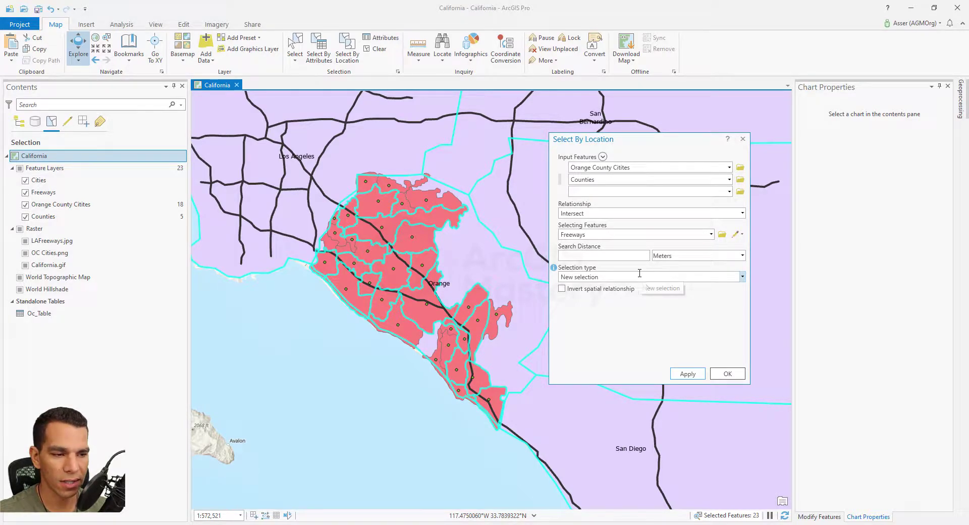
pyautogui.moveTo(565, 180)
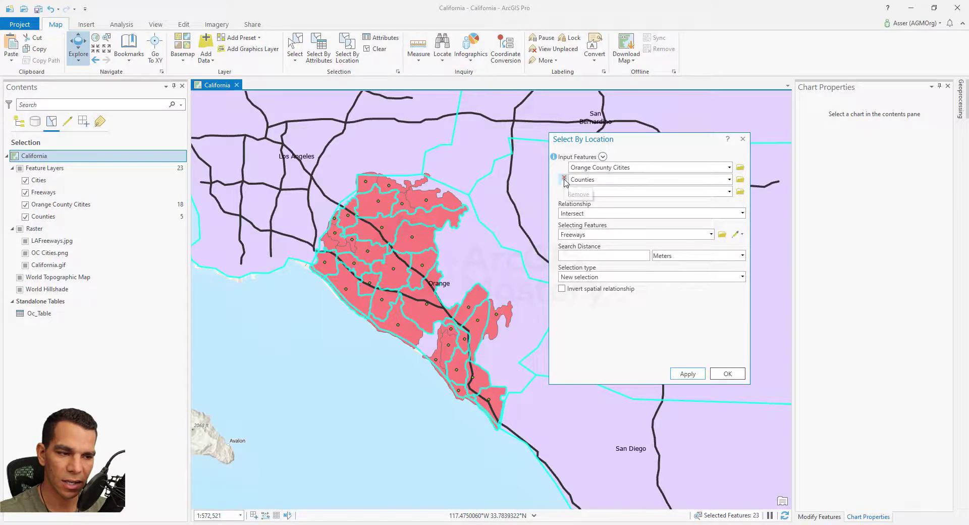
pyautogui.click(564, 177)
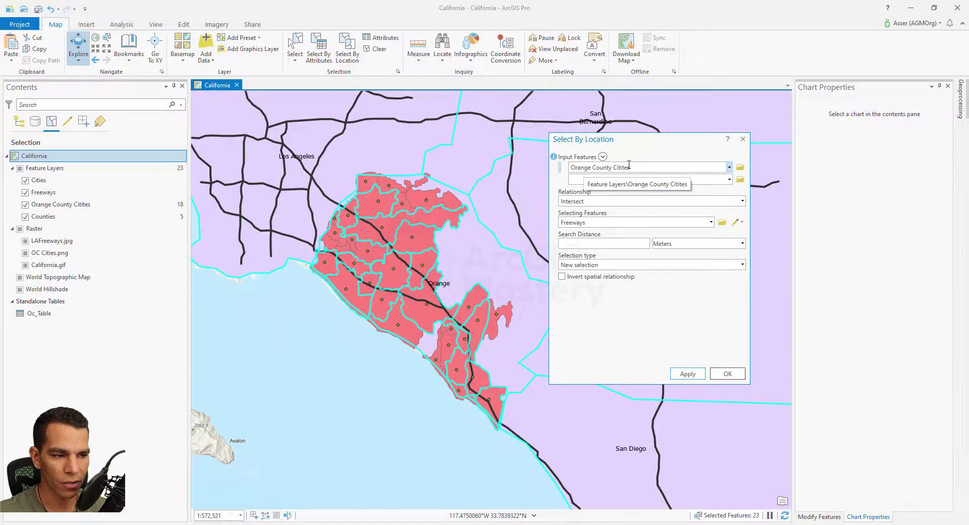
# - Change the relationship to Within a distance and the input layer to Cities
pyautogui.click(742, 202)
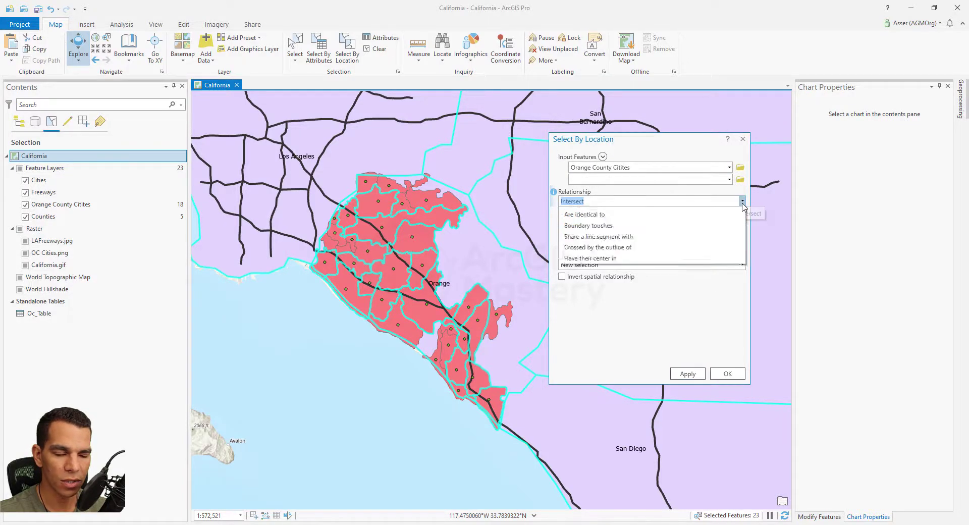
pyautogui.click(712, 245)
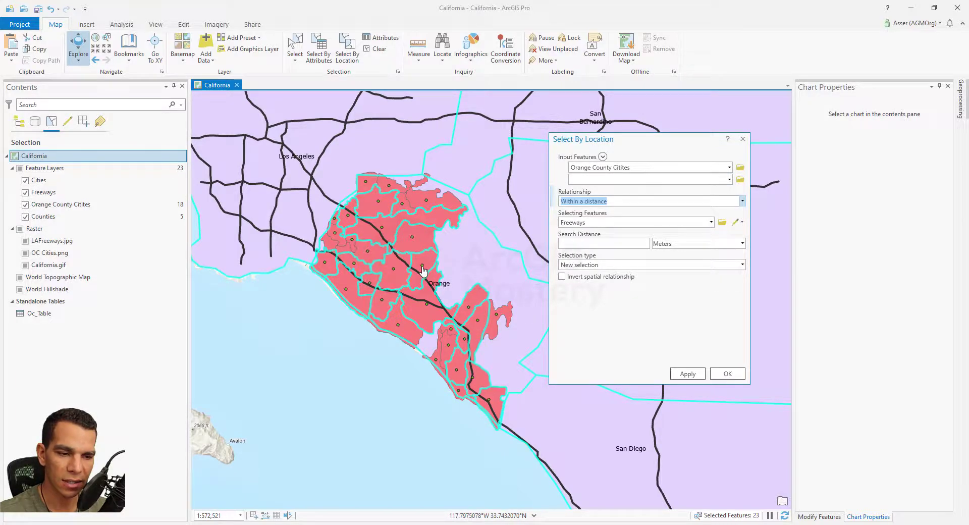
pyautogui.click(729, 167)
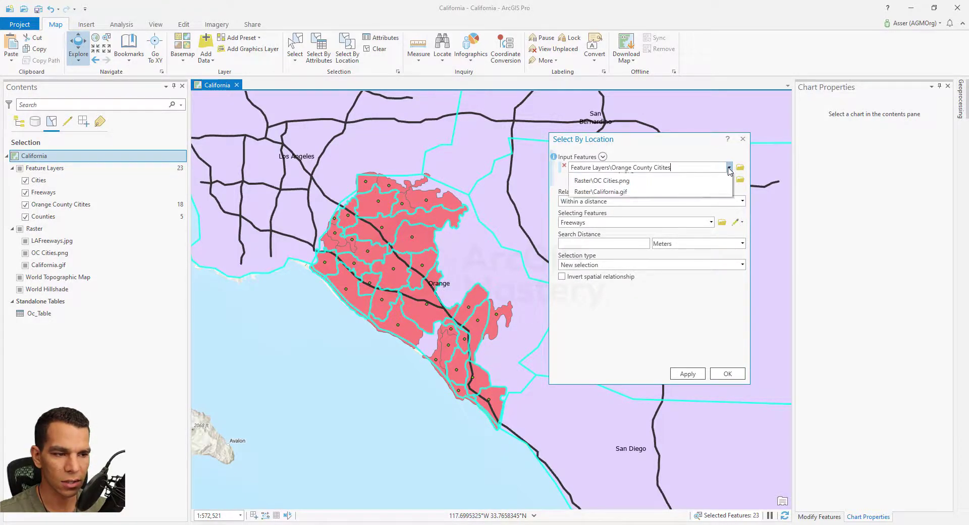
pyautogui.click(626, 179)
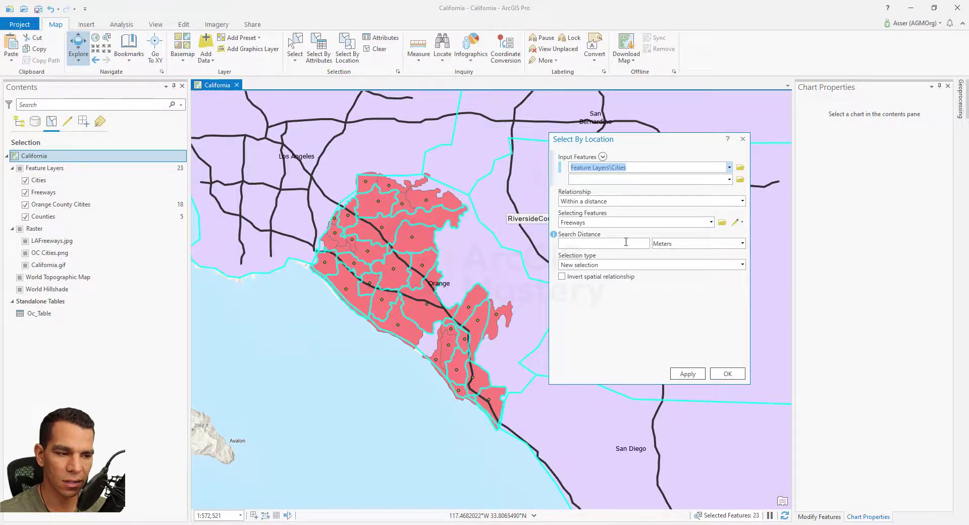
# - Set the search distance to 10 Miles and keep New selection
pyautogui.click(741, 246)
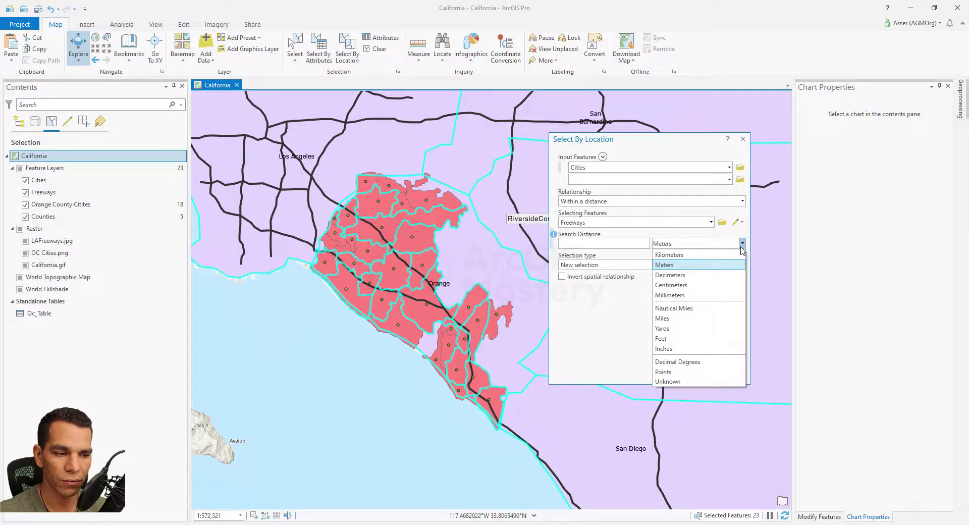
pyautogui.click(678, 318)
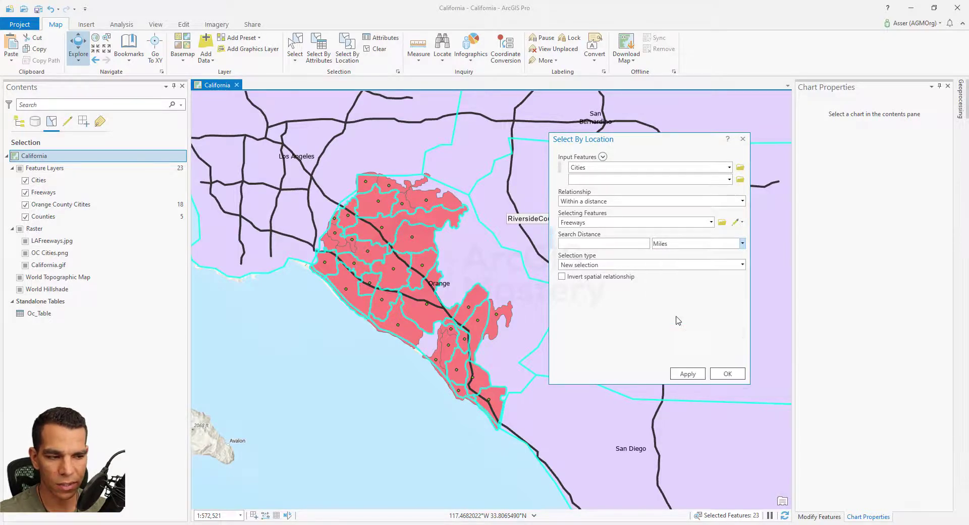
pyautogui.click(633, 243)
pyautogui.write('10')
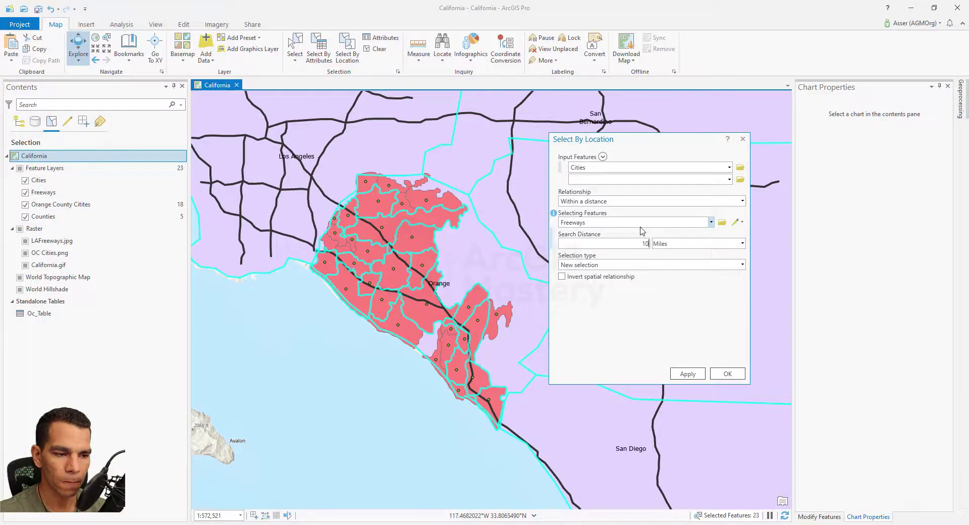
pyautogui.click(743, 265)
pyautogui.click(743, 264)
# - Apply, clear the selection and reapply, leaving 31 cities within 10 miles of freeways
pyautogui.click(687, 373)
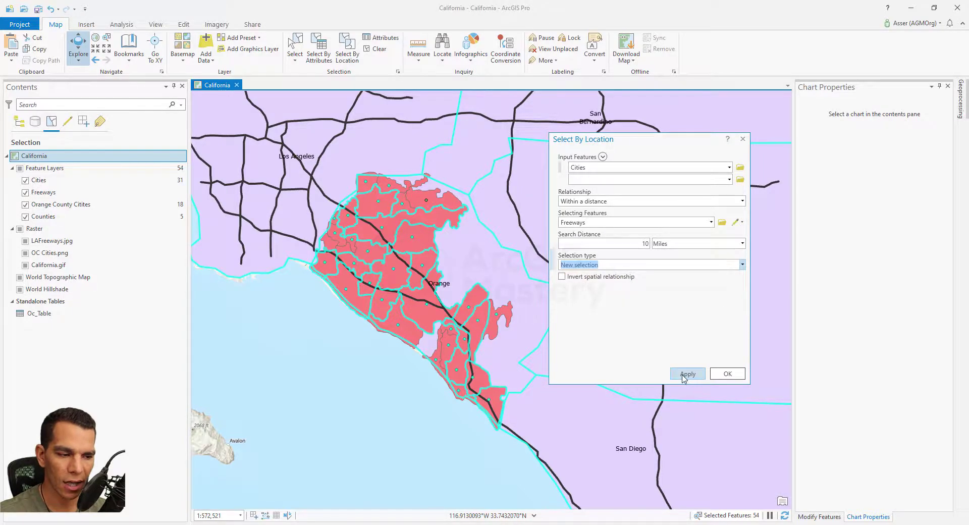
pyautogui.click(684, 376)
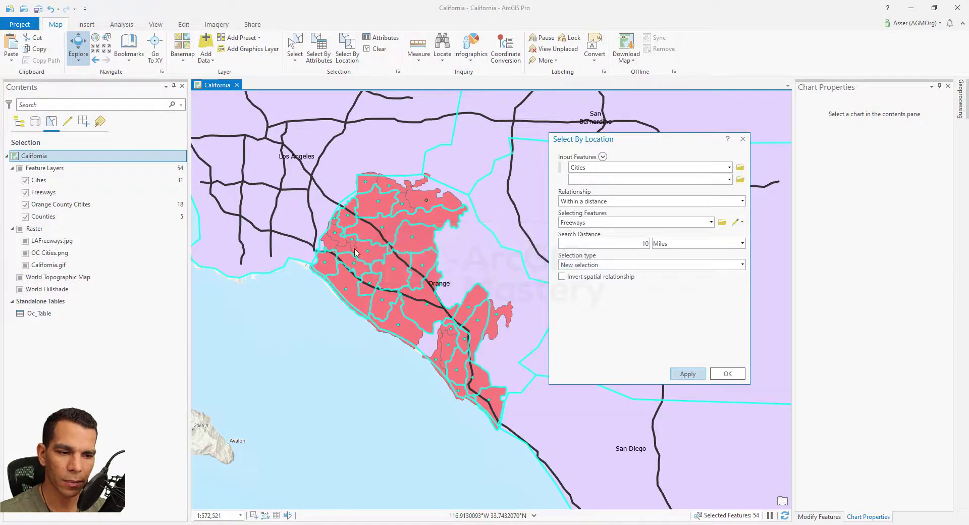
pyautogui.click(379, 49)
pyautogui.click(685, 373)
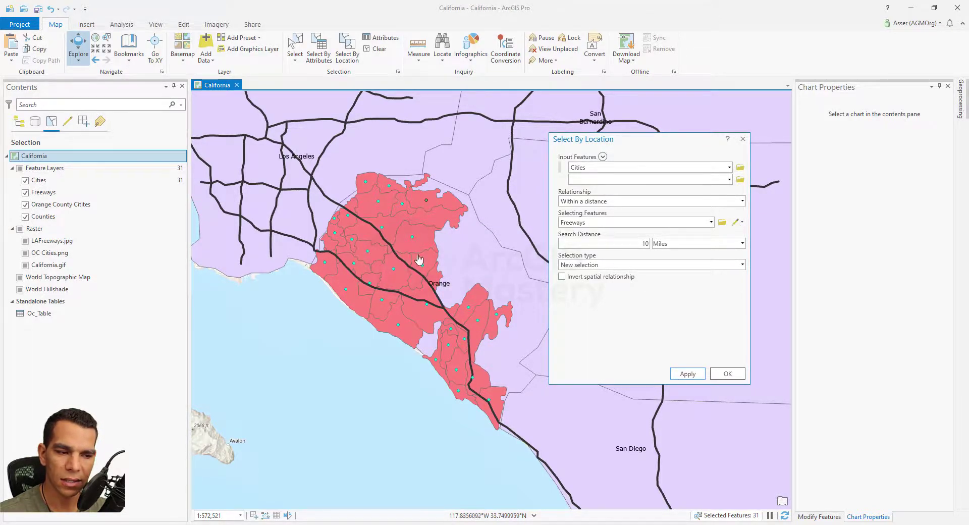
# - Change the search distance to 2 and apply, selecting 11 cities near freeways
pyautogui.doubleClick(645, 243)
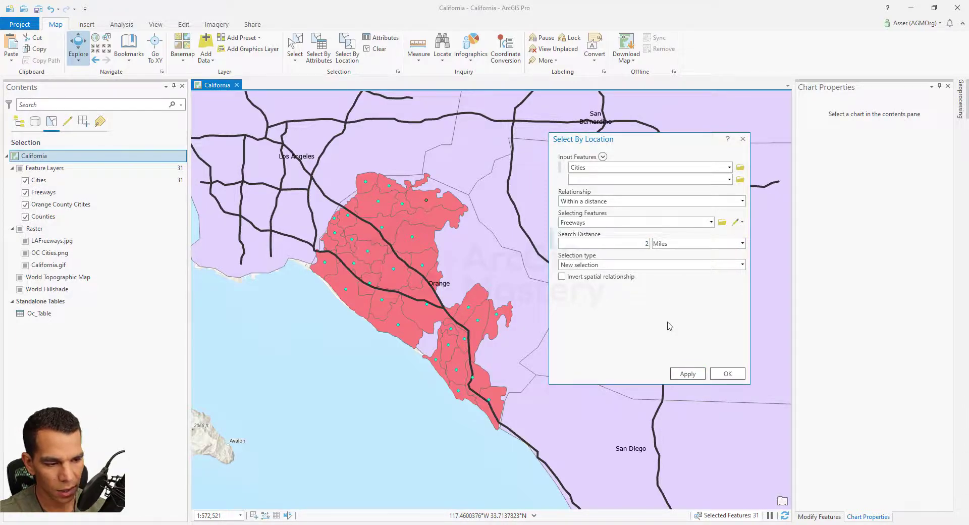
pyautogui.click(685, 374)
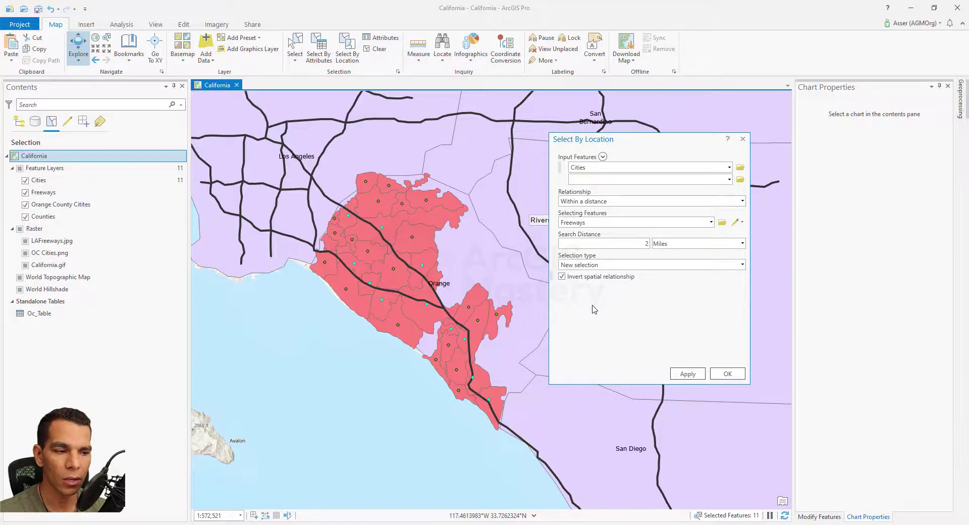
# - Apply the inverted selection for cities farther than 2 miles from freeways, then clear it
pyautogui.click(693, 375)
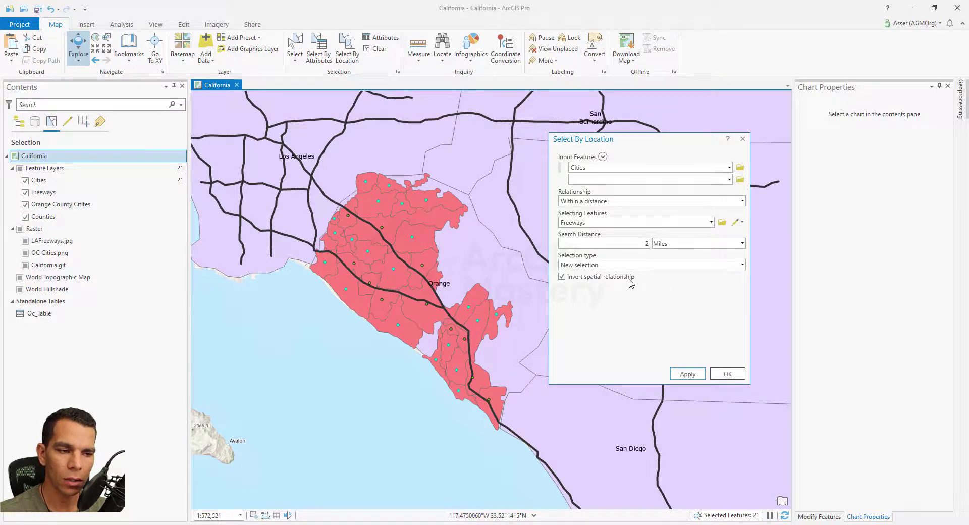
pyautogui.click(711, 223)
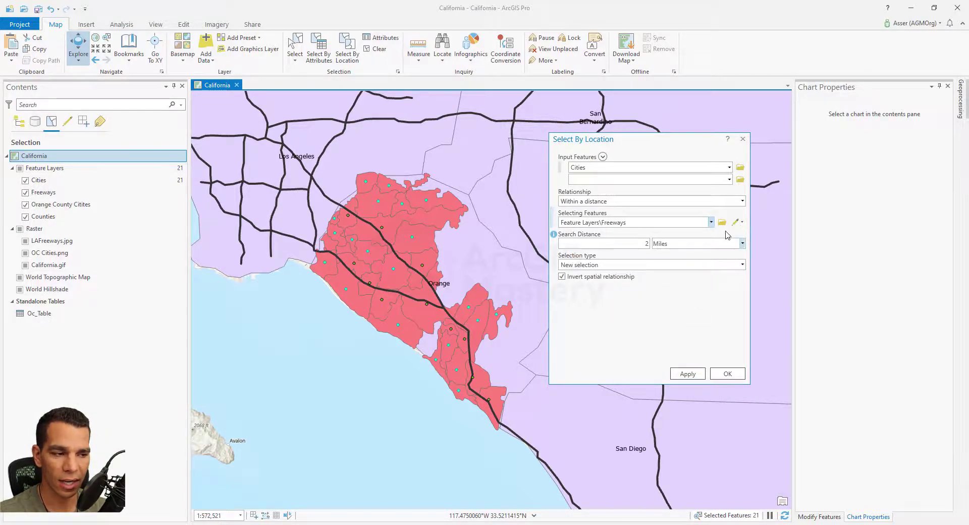
pyautogui.click(741, 224)
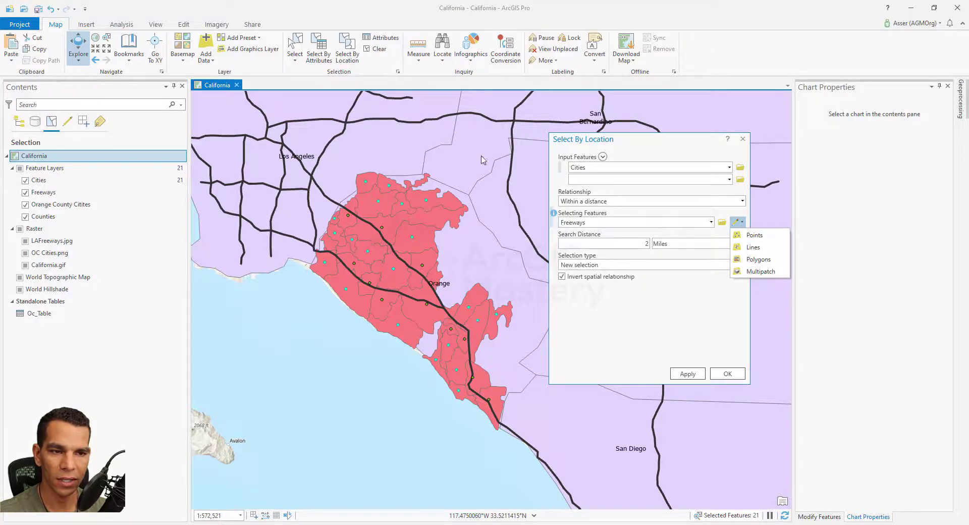
pyautogui.click(379, 50)
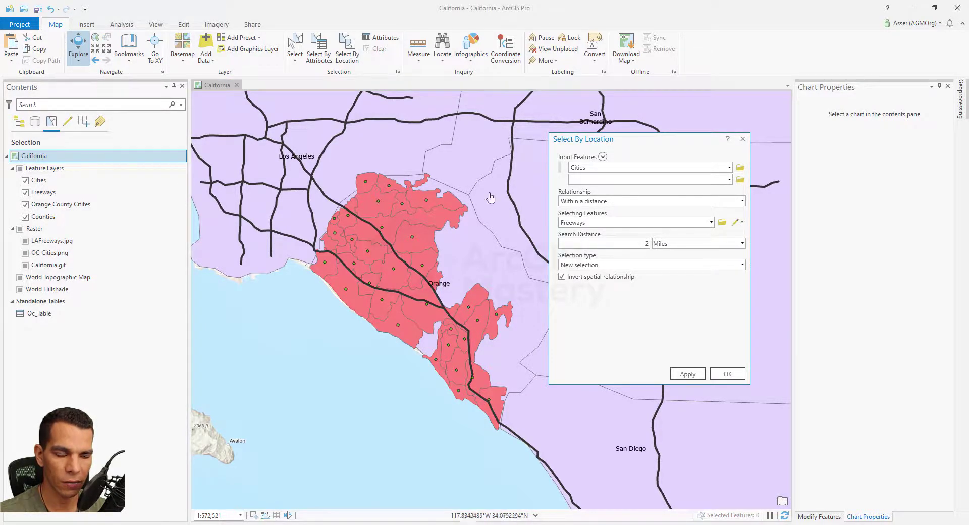
# - Sketch a line northeast of Orange County as the selecting features
pyautogui.click(741, 223)
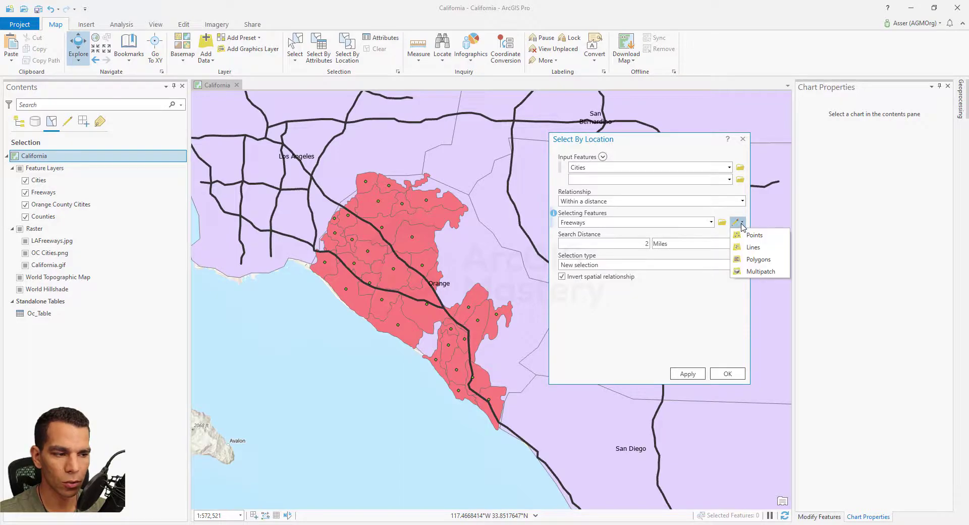
pyautogui.click(757, 247)
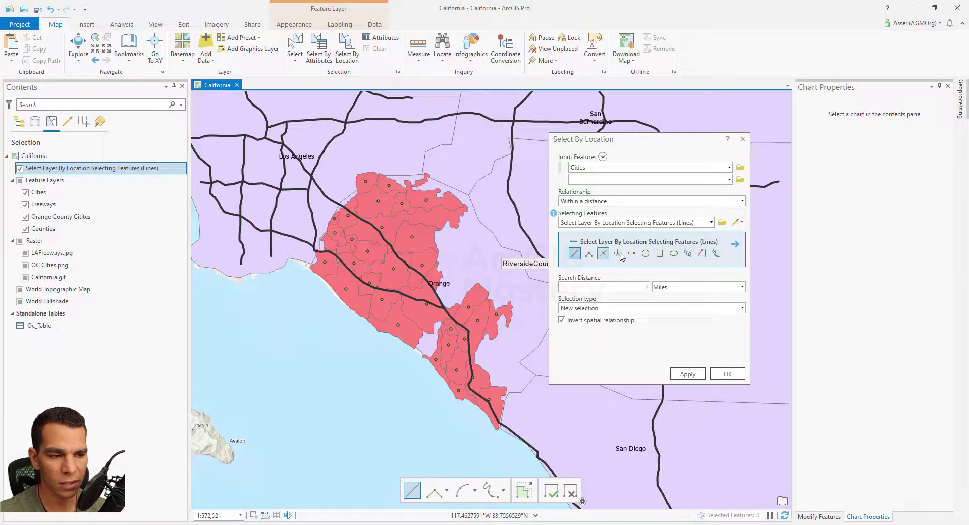
pyautogui.click(413, 140)
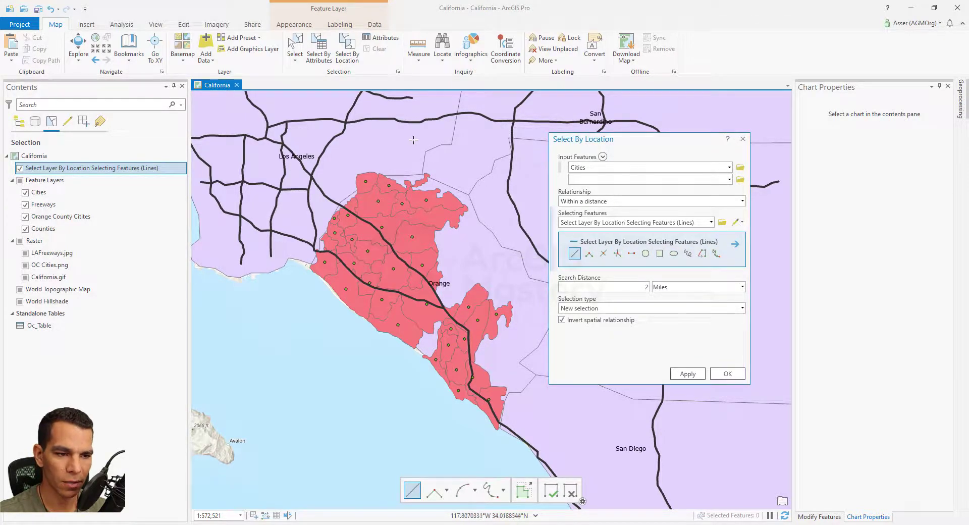
pyautogui.doubleClick(506, 207)
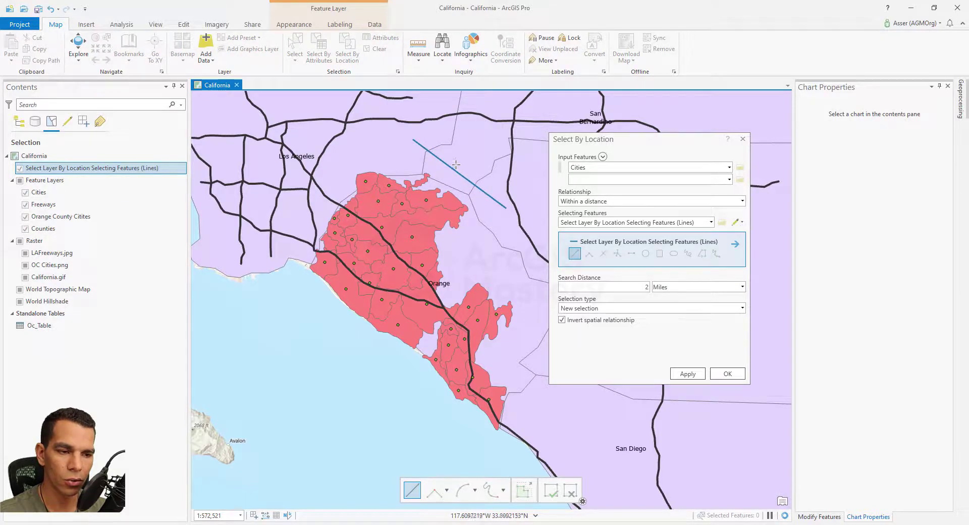
# - Set Counties as input with Intersect relationship and 0 search distance, and apply
pyautogui.click(729, 167)
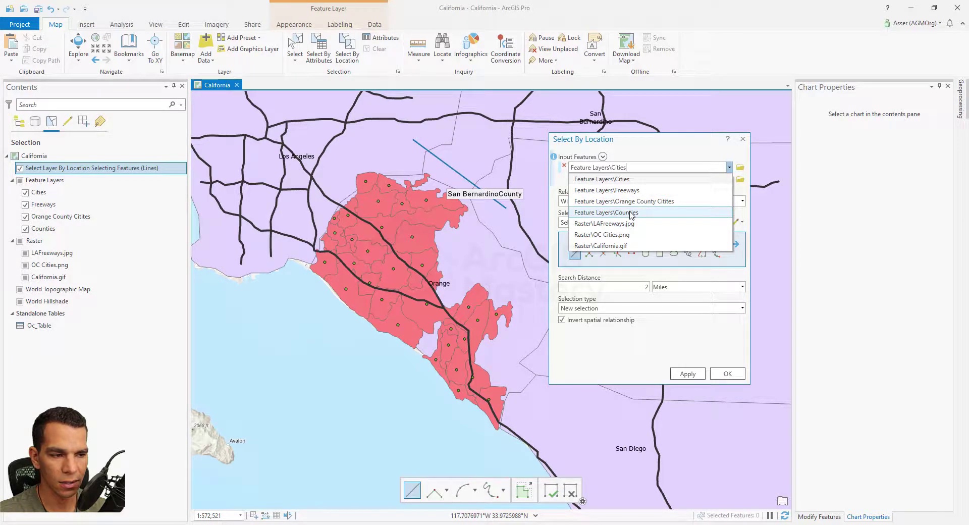
pyautogui.click(652, 212)
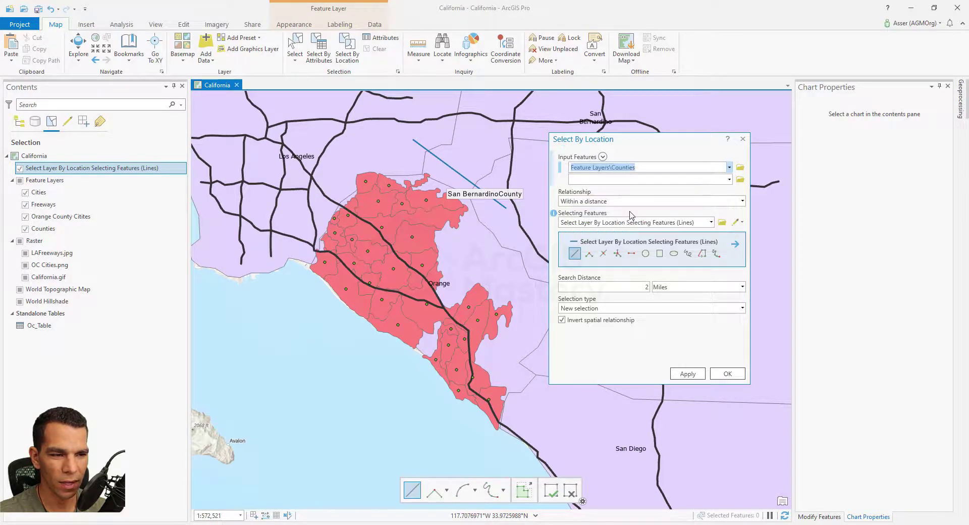
pyautogui.click(742, 200)
pyautogui.click(608, 213)
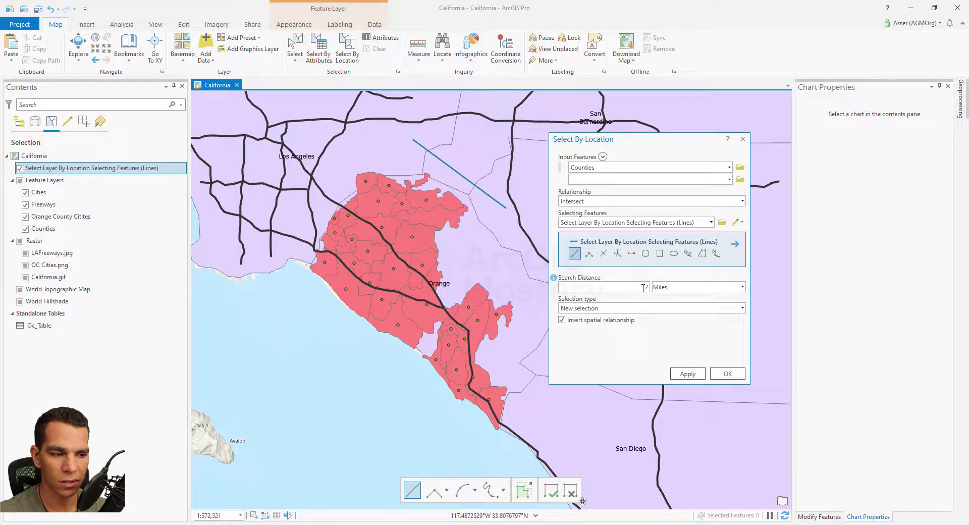
pyautogui.doubleClick(643, 288)
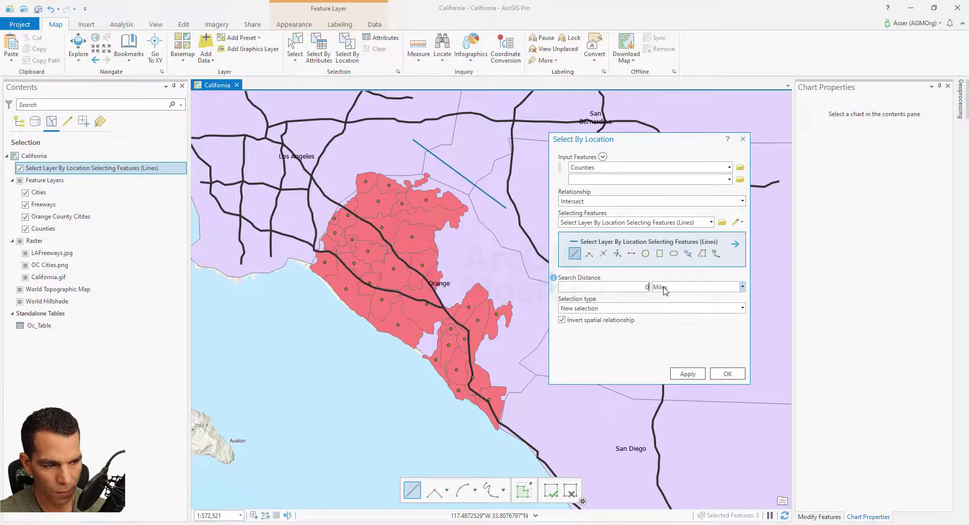
pyautogui.click(685, 374)
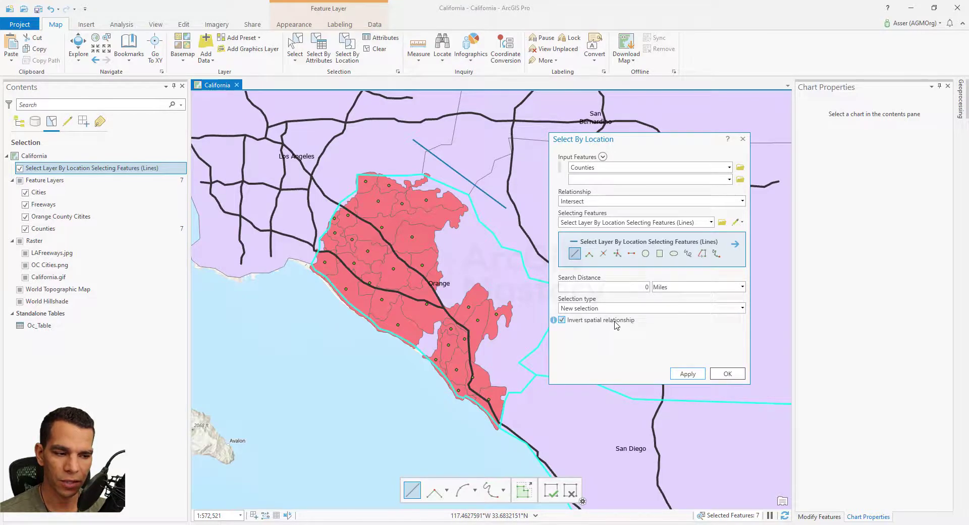
# - Turn off Invert spatial relationship, clear, and reselect counties crossing the drawn line
pyautogui.click(562, 320)
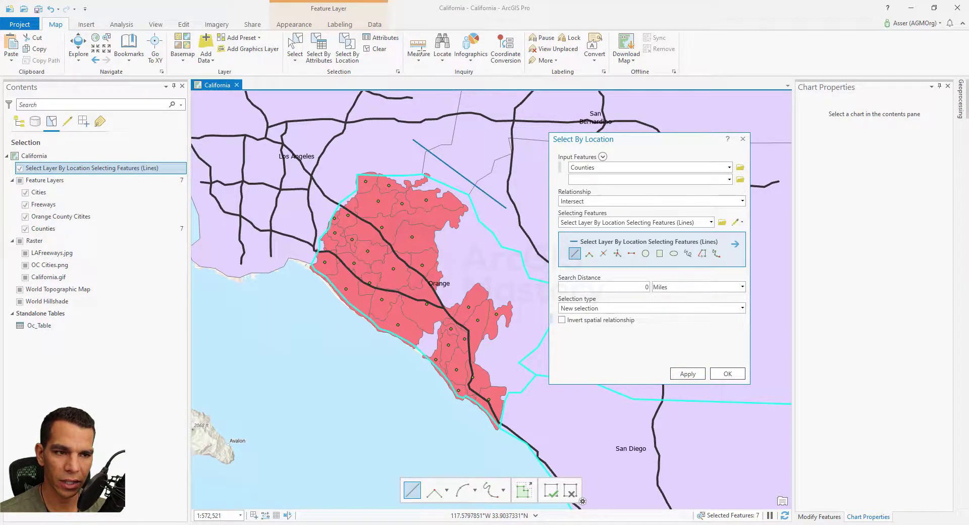
pyautogui.click(380, 52)
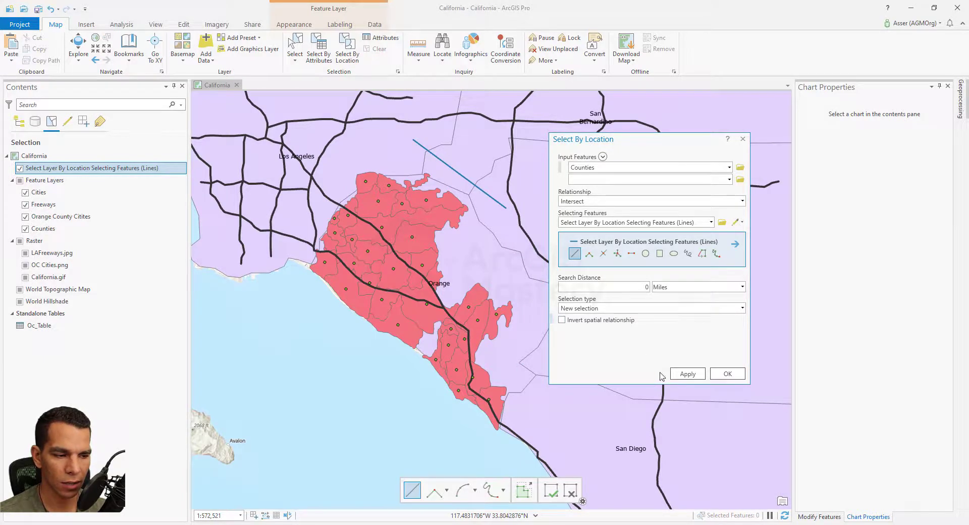
pyautogui.click(685, 374)
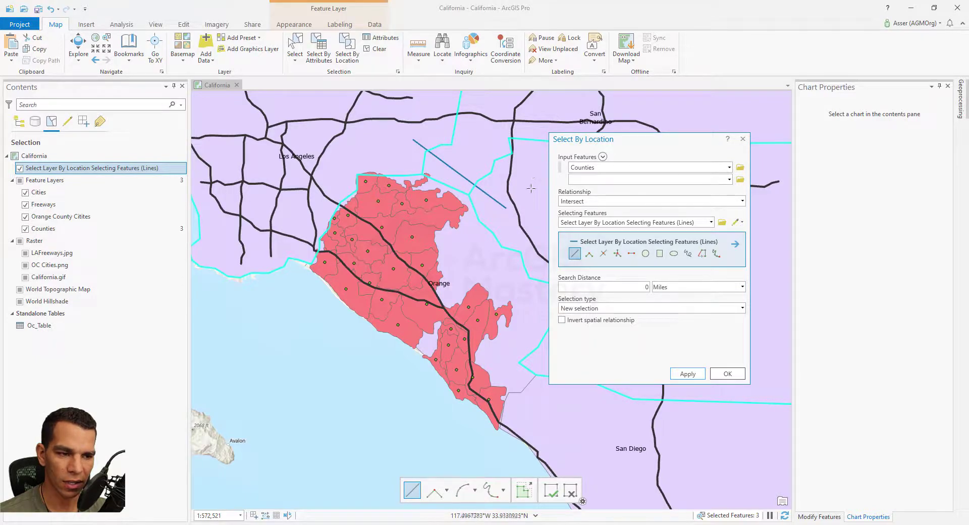
# - Zoom in around Orange County to inspect the three counties crossed by the line
pyautogui.scroll(-3, 483, 152)
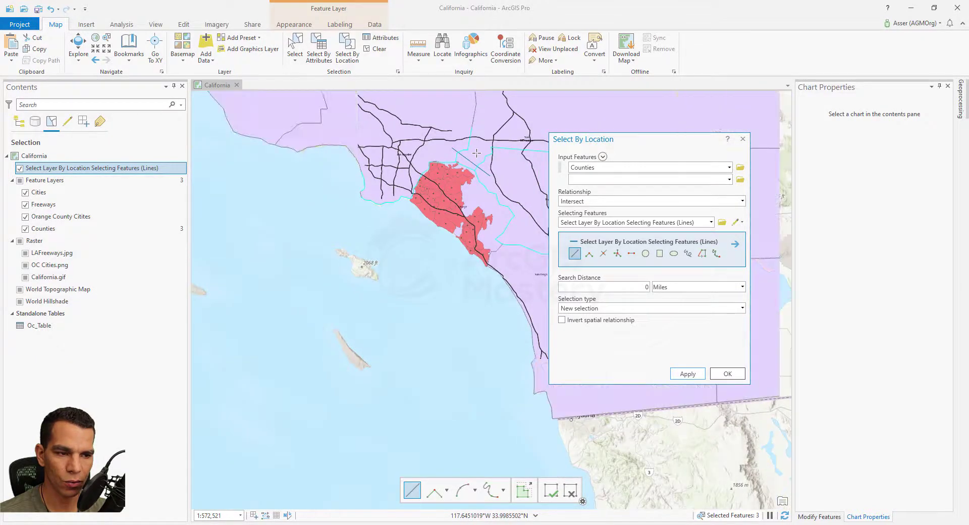
pyautogui.scroll(-4, 476, 153)
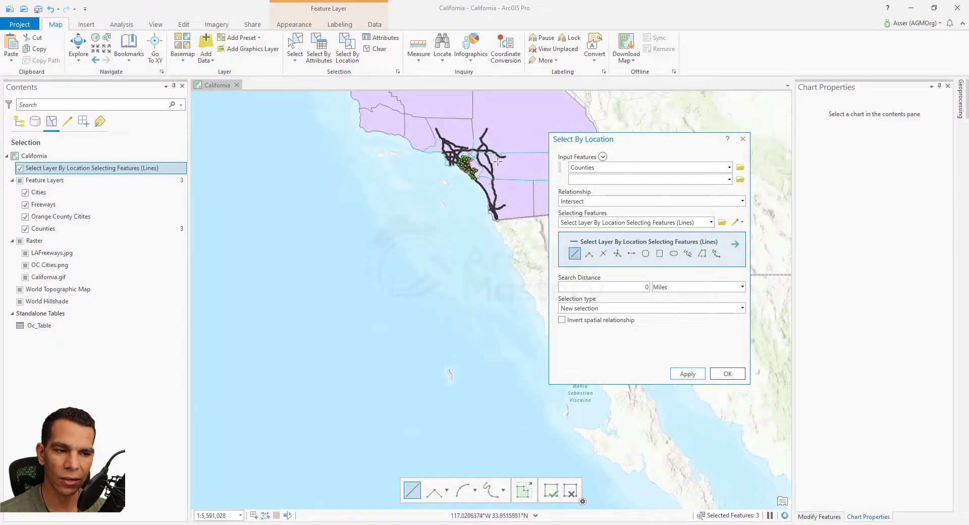
pyautogui.scroll(3, 472, 154)
pyautogui.scroll(3, 487, 166)
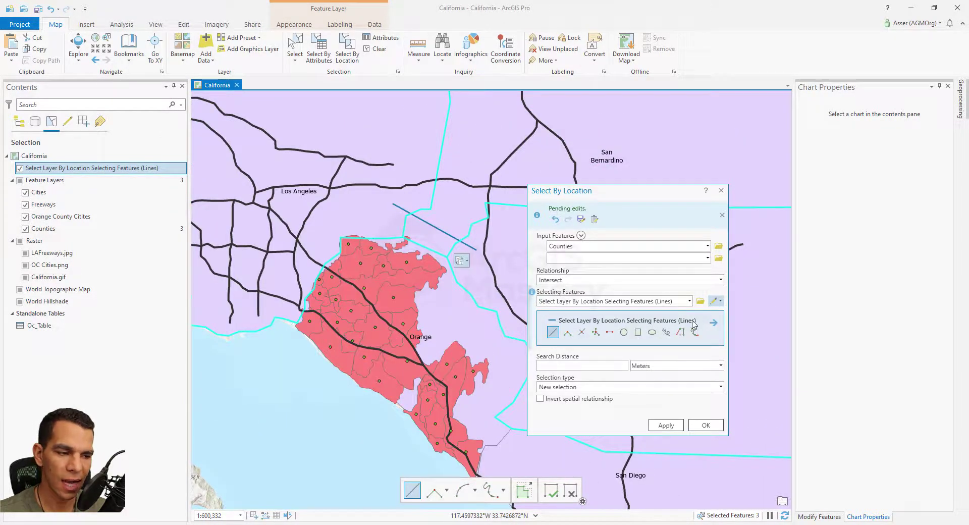
# - Remove the Select Layer By Location Selecting Features (Lines) layer from the map, discarding its sketch edits
pyautogui.click(719, 302)
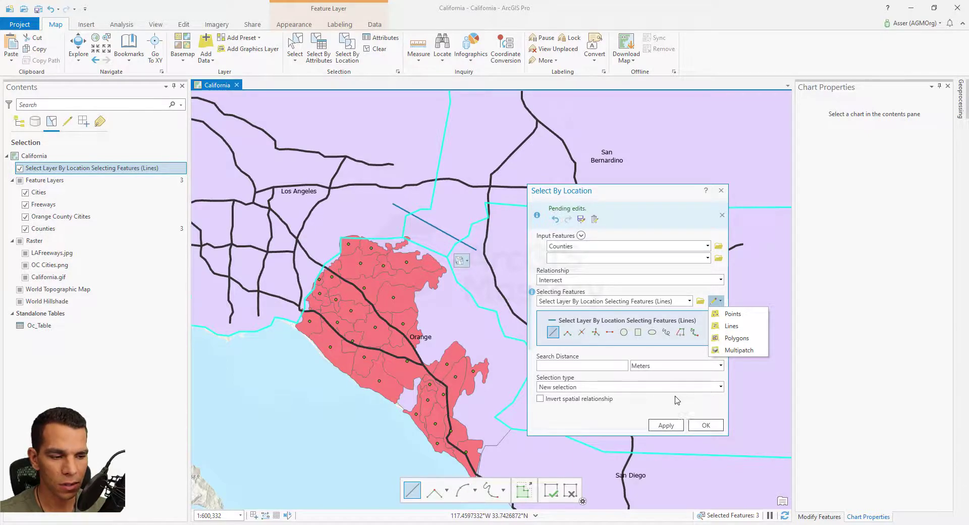
pyautogui.rightClick(105, 168)
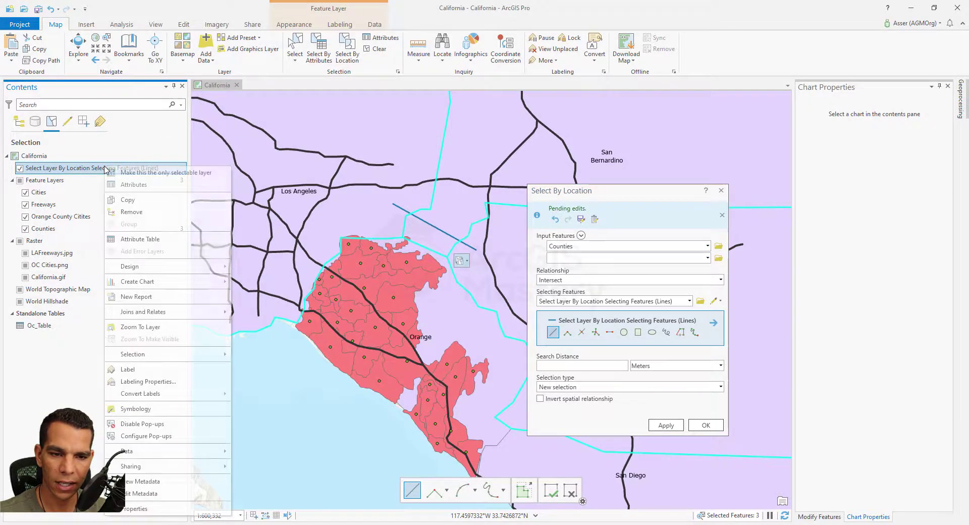
pyautogui.click(161, 216)
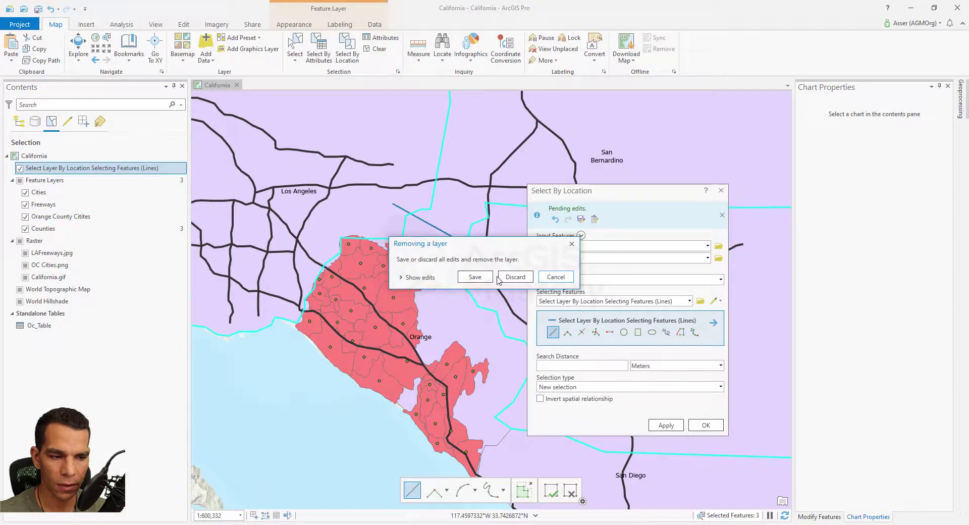
pyautogui.click(516, 277)
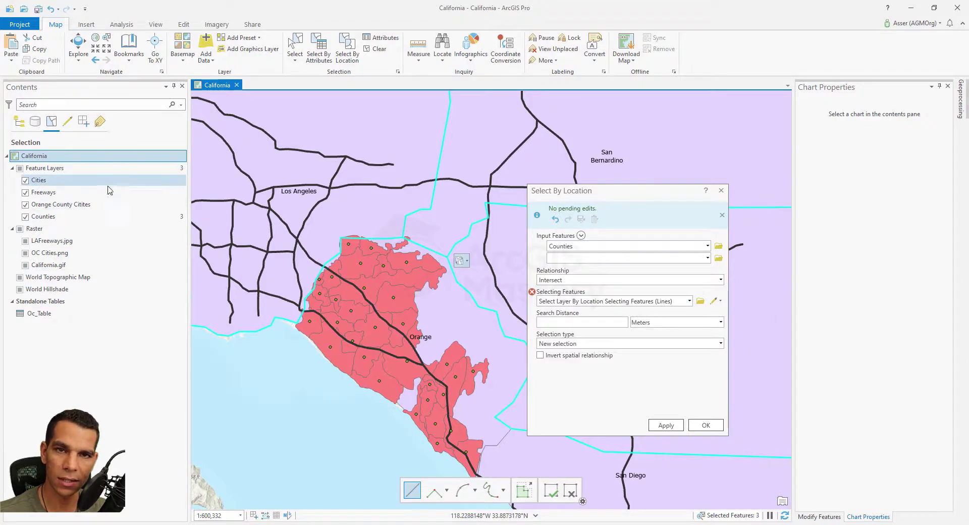
# - Set Selecting Features to Freeways and the spatial relationship to Completely within
pyautogui.click(689, 301)
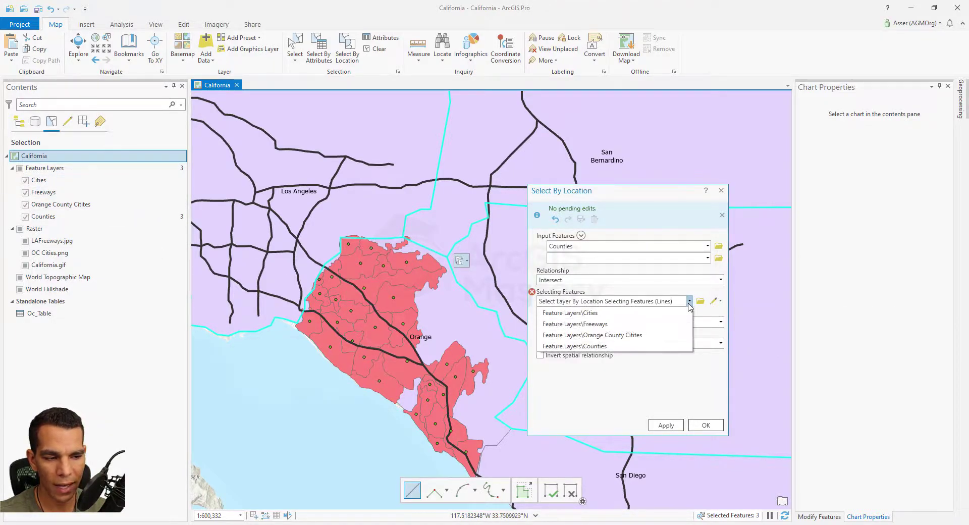
pyautogui.click(604, 324)
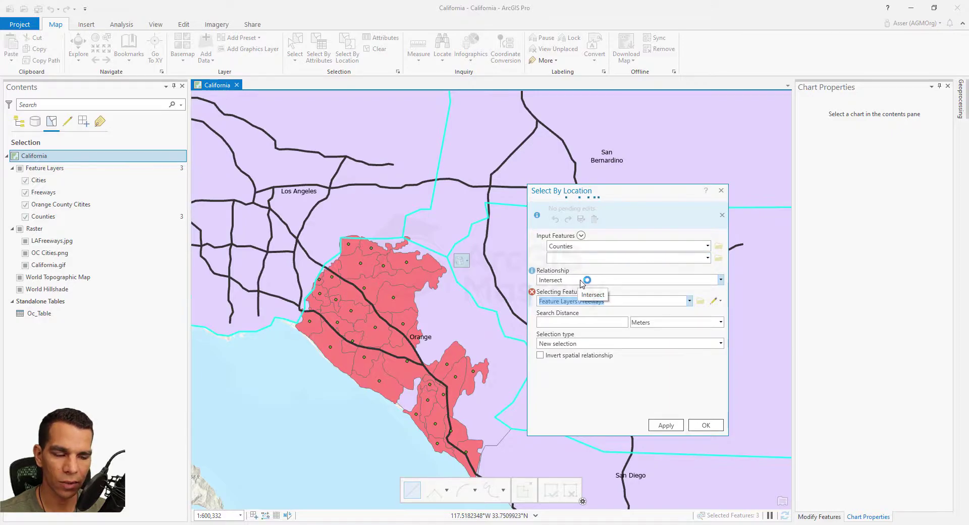
pyautogui.click(720, 280)
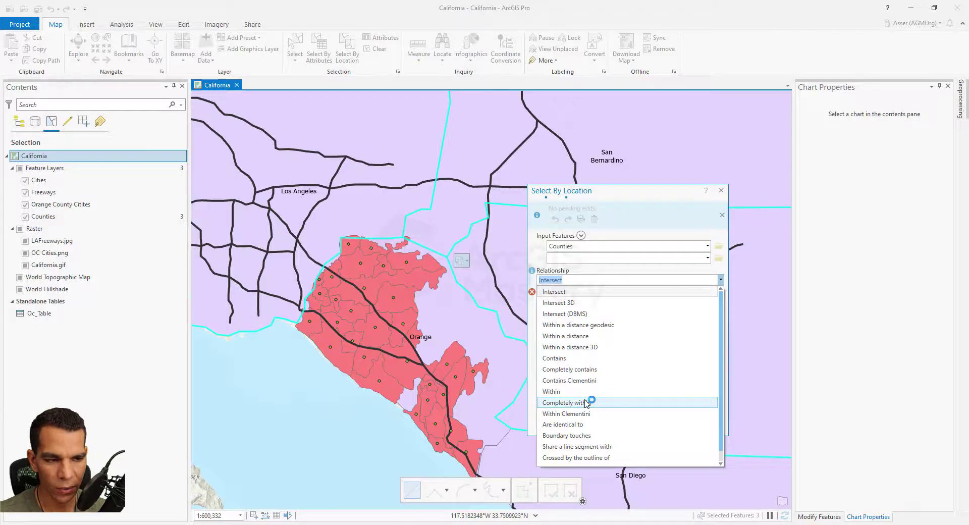
pyautogui.click(586, 402)
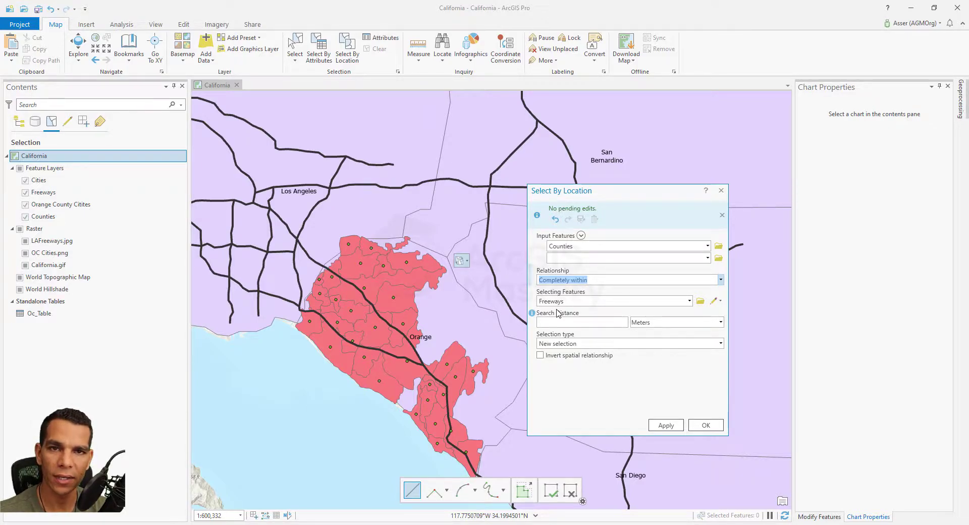
# - After the ERROR 000561 failure, swap to Freeways as input and Counties as selecting layer, selecting 24 freeways
pyautogui.click(668, 427)
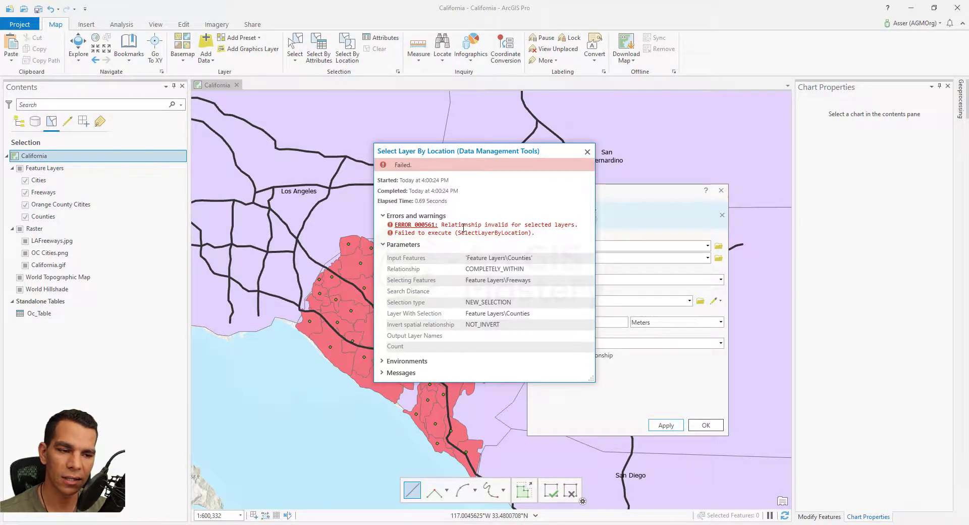
pyautogui.click(587, 151)
pyautogui.click(708, 246)
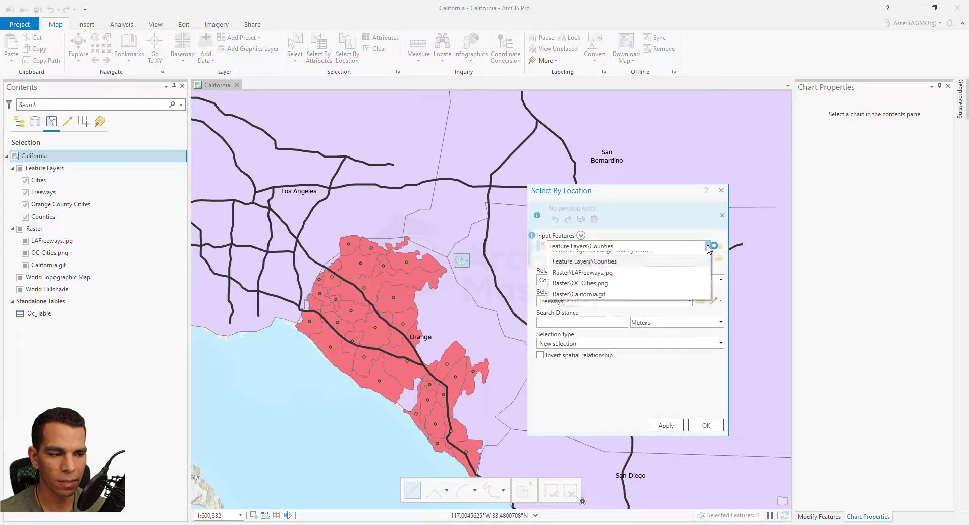
pyautogui.click(613, 279)
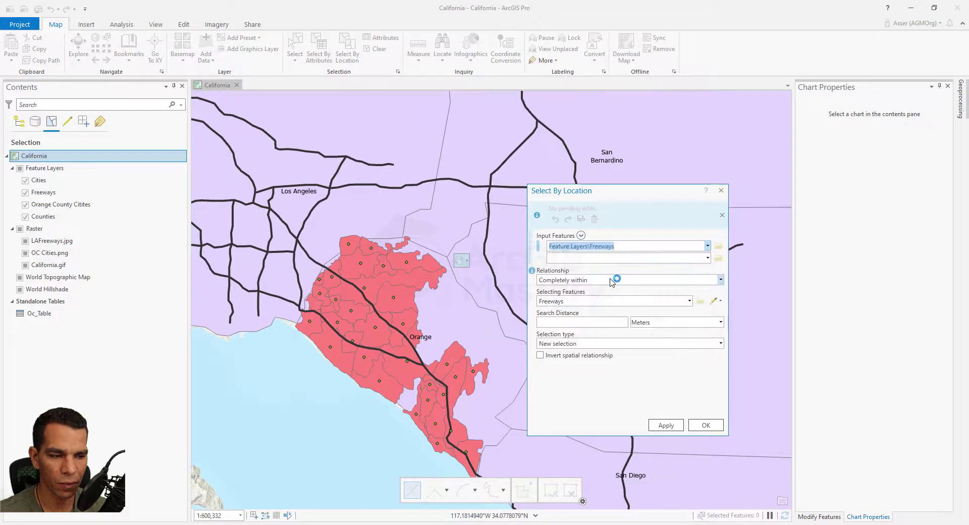
pyautogui.click(690, 300)
pyautogui.click(604, 348)
pyautogui.click(665, 426)
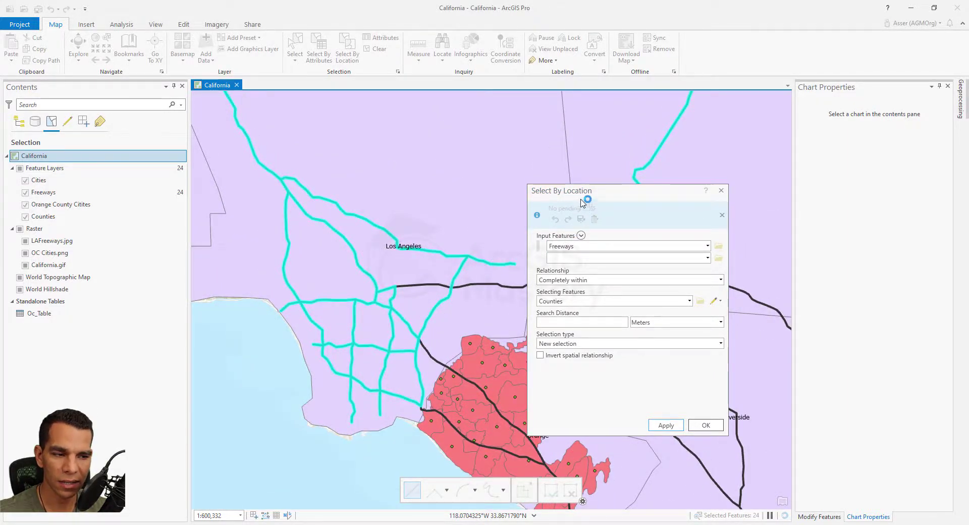
# - Pan the map over San Bernardino, Riverside and Orange to inspect which freeways were selected
pyautogui.moveTo(586, 194); pyautogui.dragTo(649, 187)
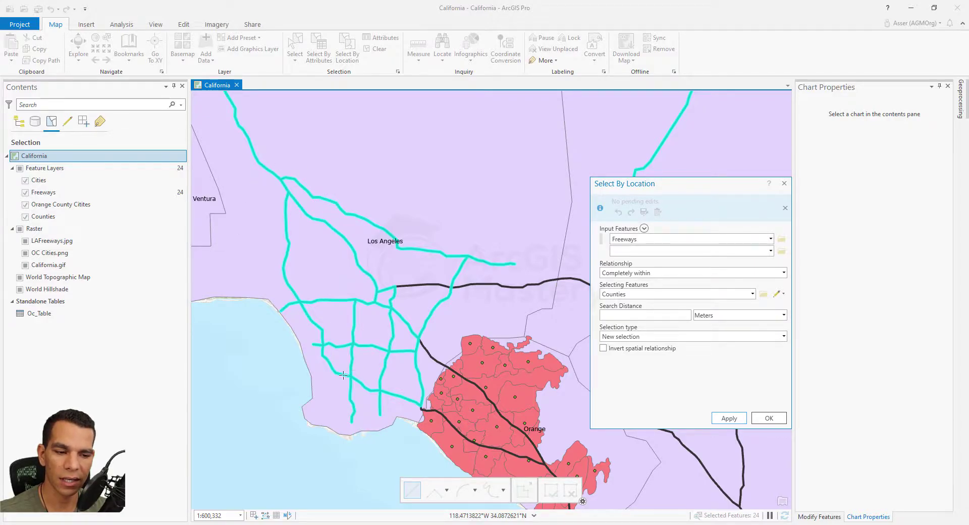
pyautogui.moveTo(481, 376); pyautogui.dragTo(227, 393)
pyautogui.moveTo(350, 309); pyautogui.dragTo(454, 261)
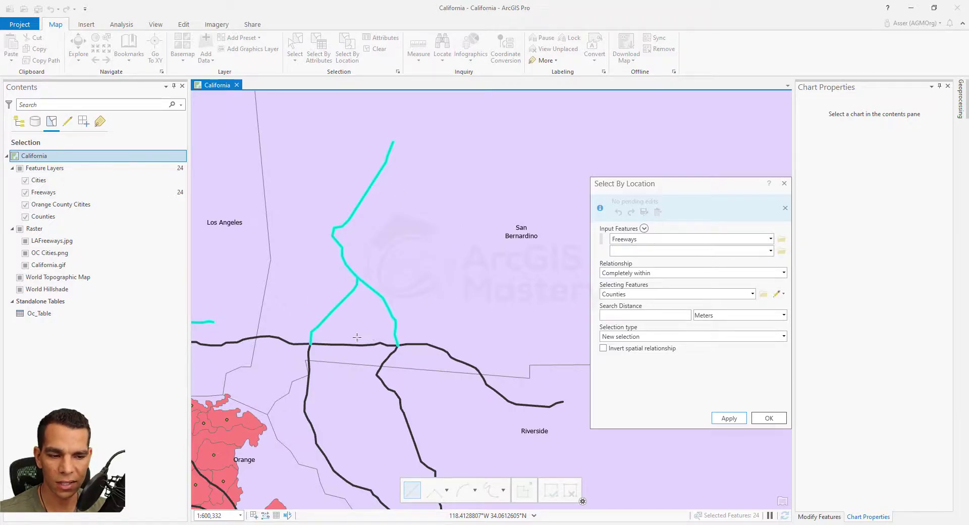
pyautogui.moveTo(359, 436); pyautogui.dragTo(349, 282)
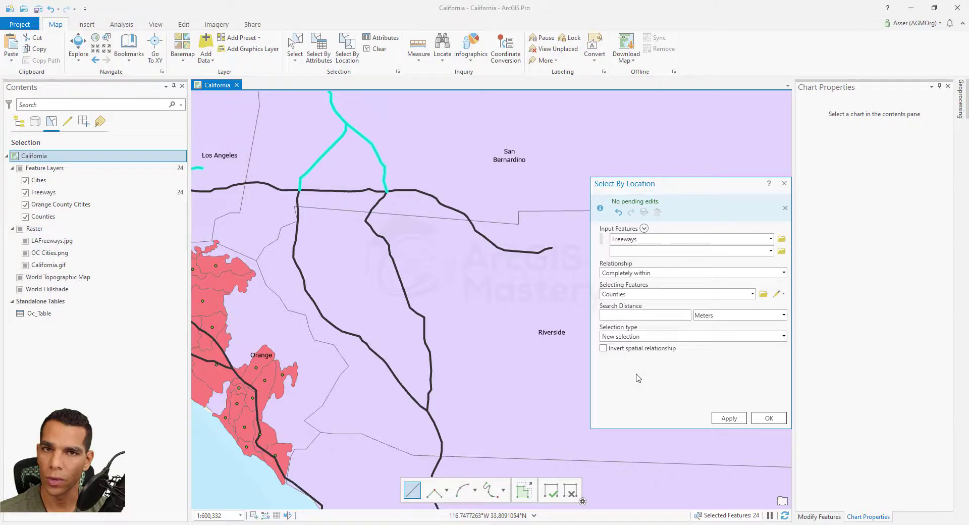
pyautogui.click(784, 273)
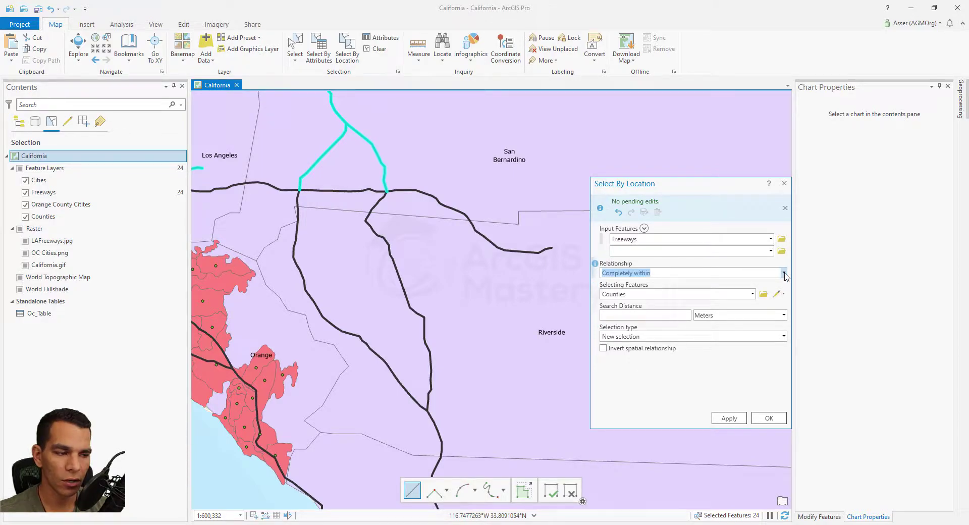
pyautogui.click(784, 273)
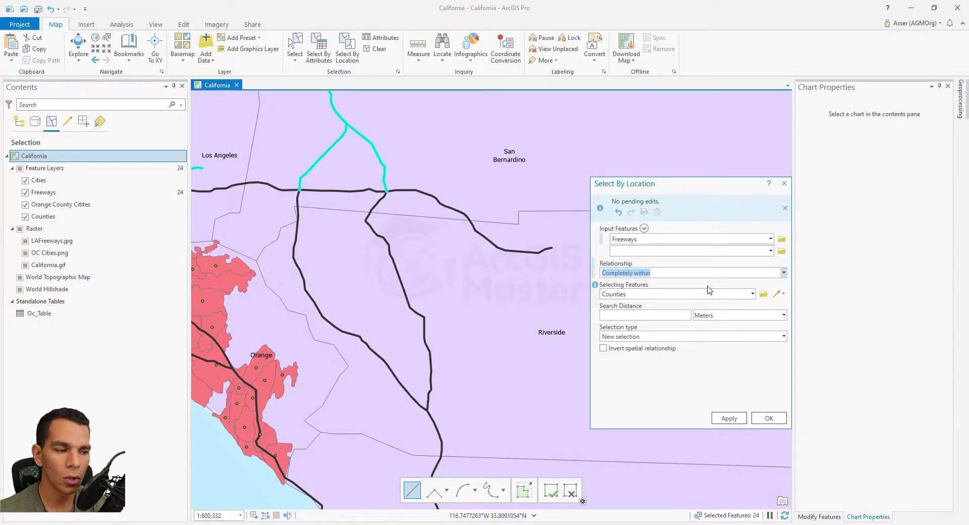
pyautogui.click(784, 294)
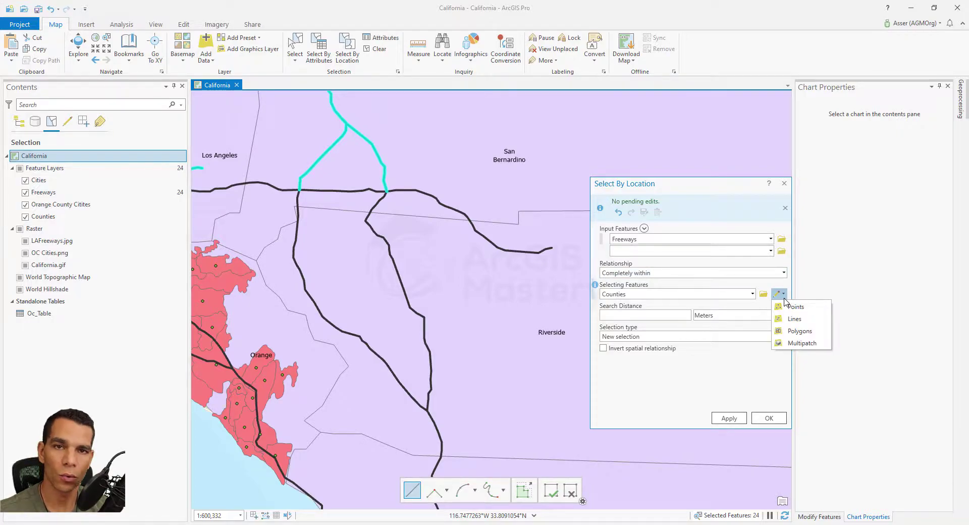
pyautogui.click(786, 301)
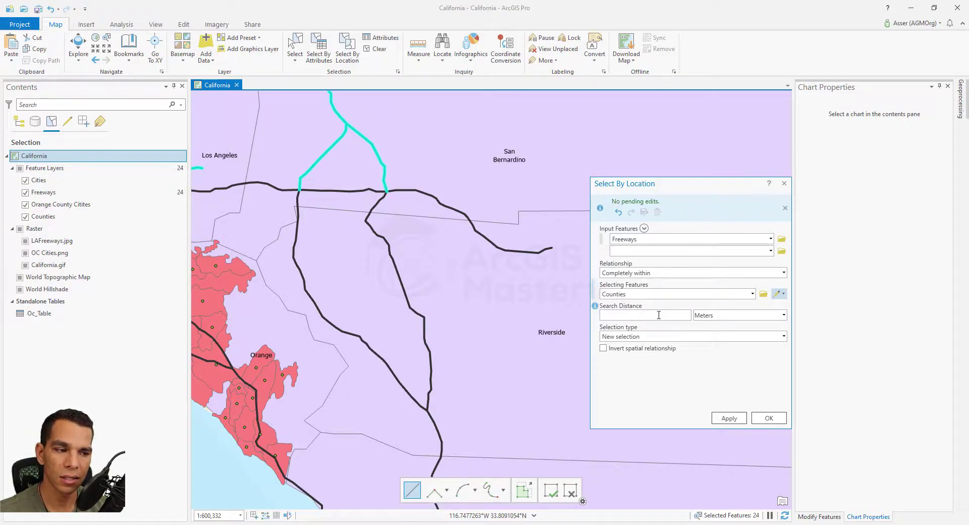
pyautogui.click(784, 315)
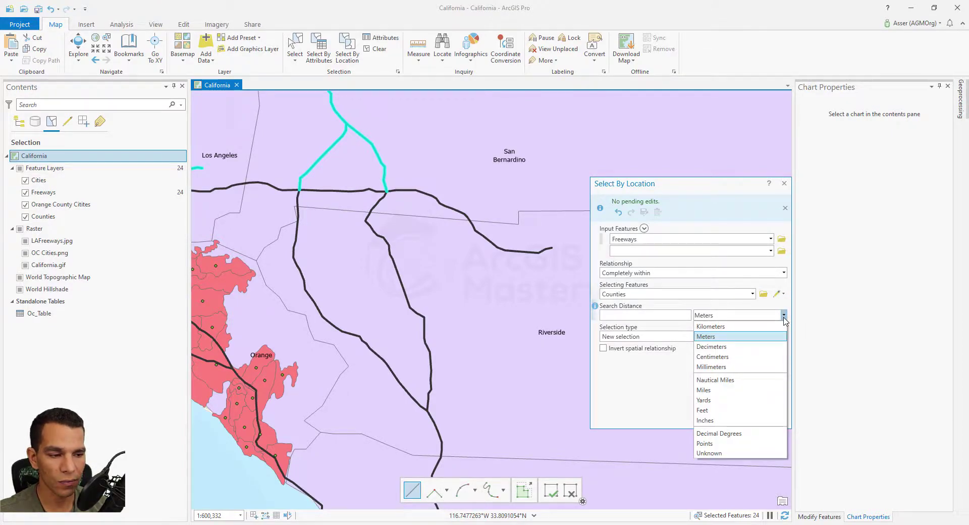
pyautogui.click(784, 316)
pyautogui.click(784, 337)
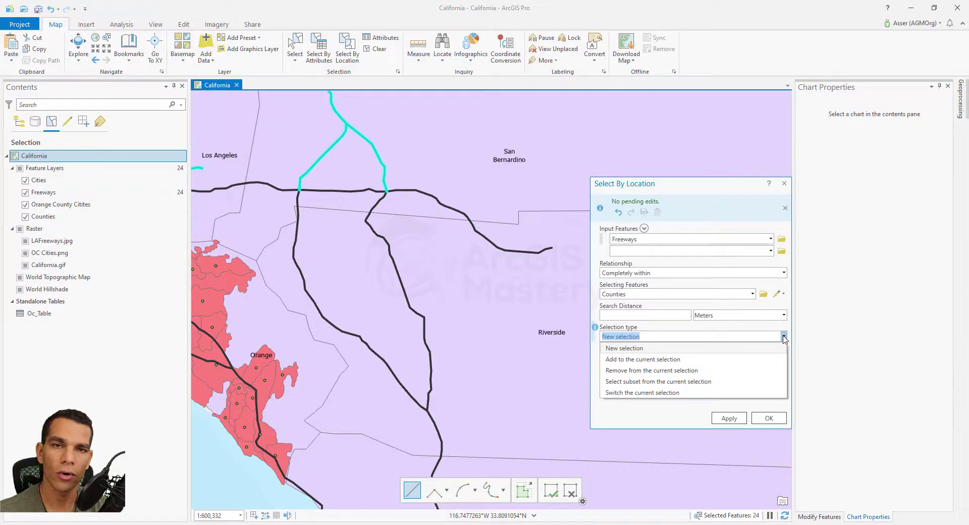
pyautogui.click(784, 337)
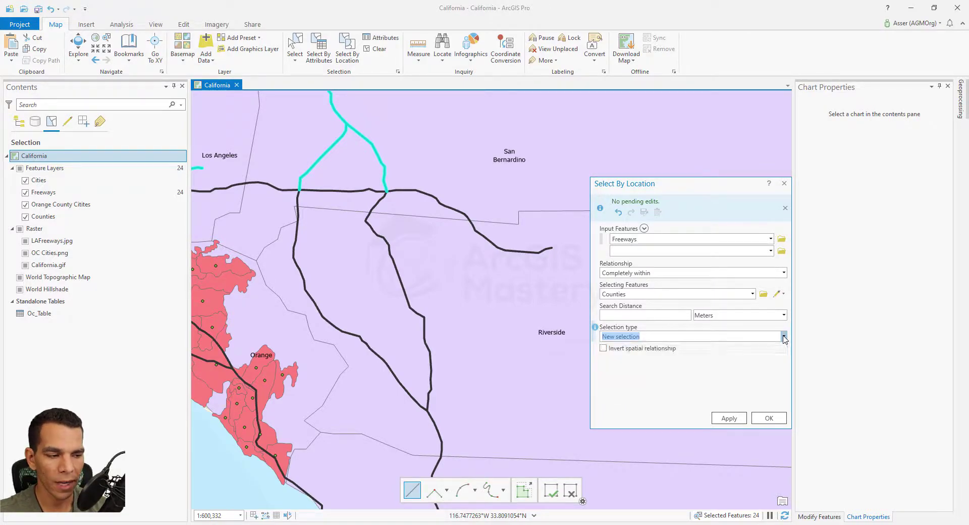